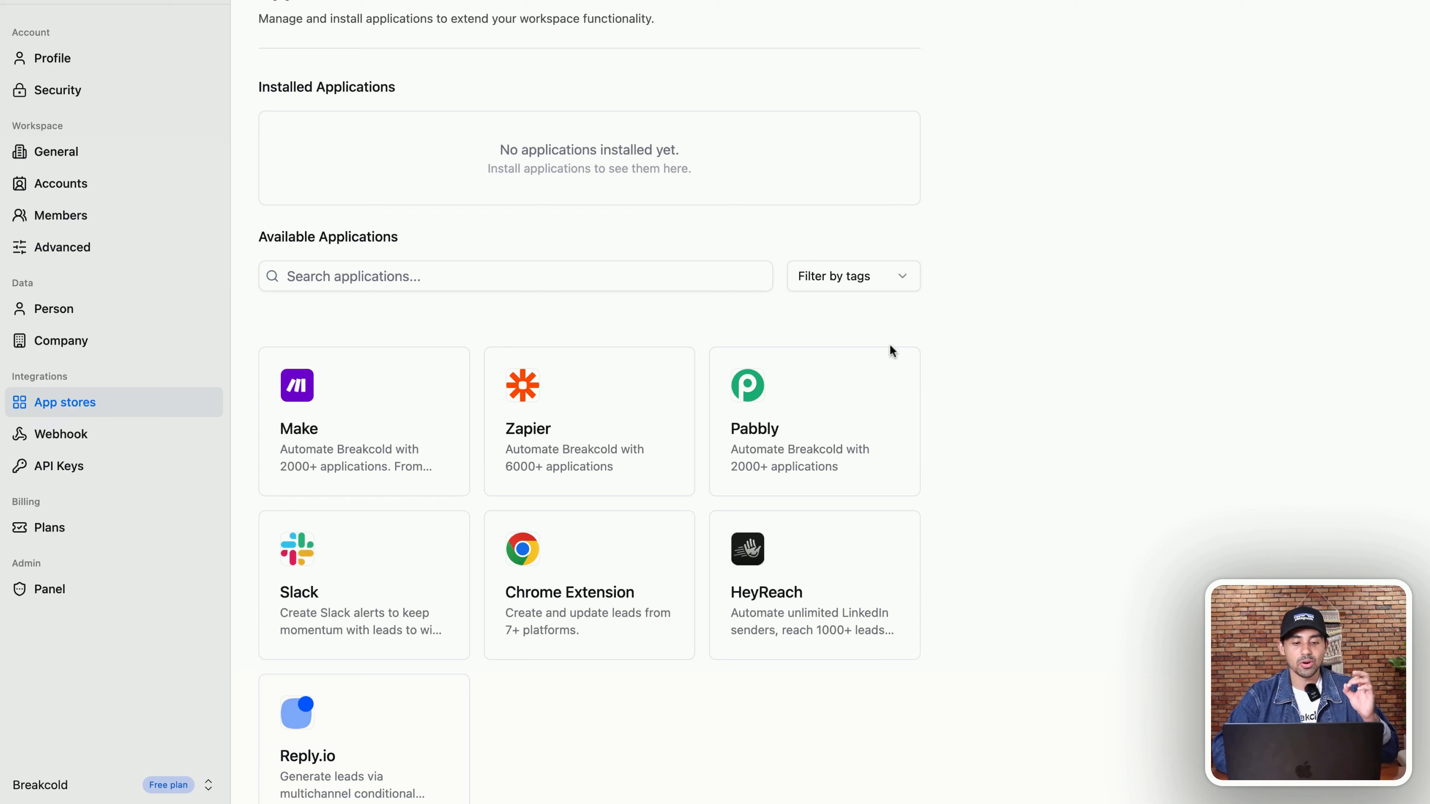
Search the available applications for "slack", filter by the Team Workflow tag, and open the Slack app's page
{"action": "left_click", "coordinate": [570, 281]}
{"action": "type", "text": "slack"}
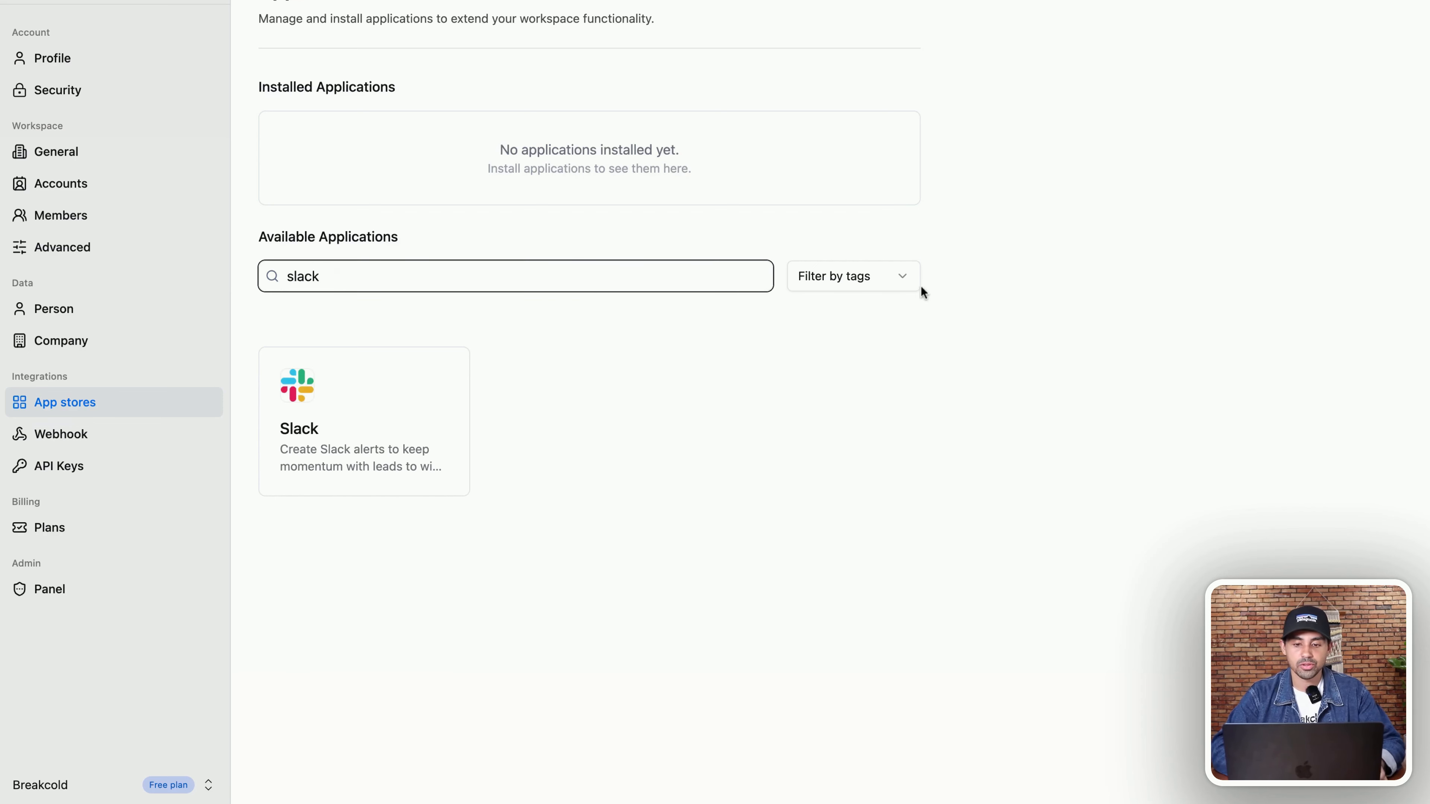
{"action": "left_click", "coordinate": [890, 288]}
{"action": "left_click", "coordinate": [891, 288]}
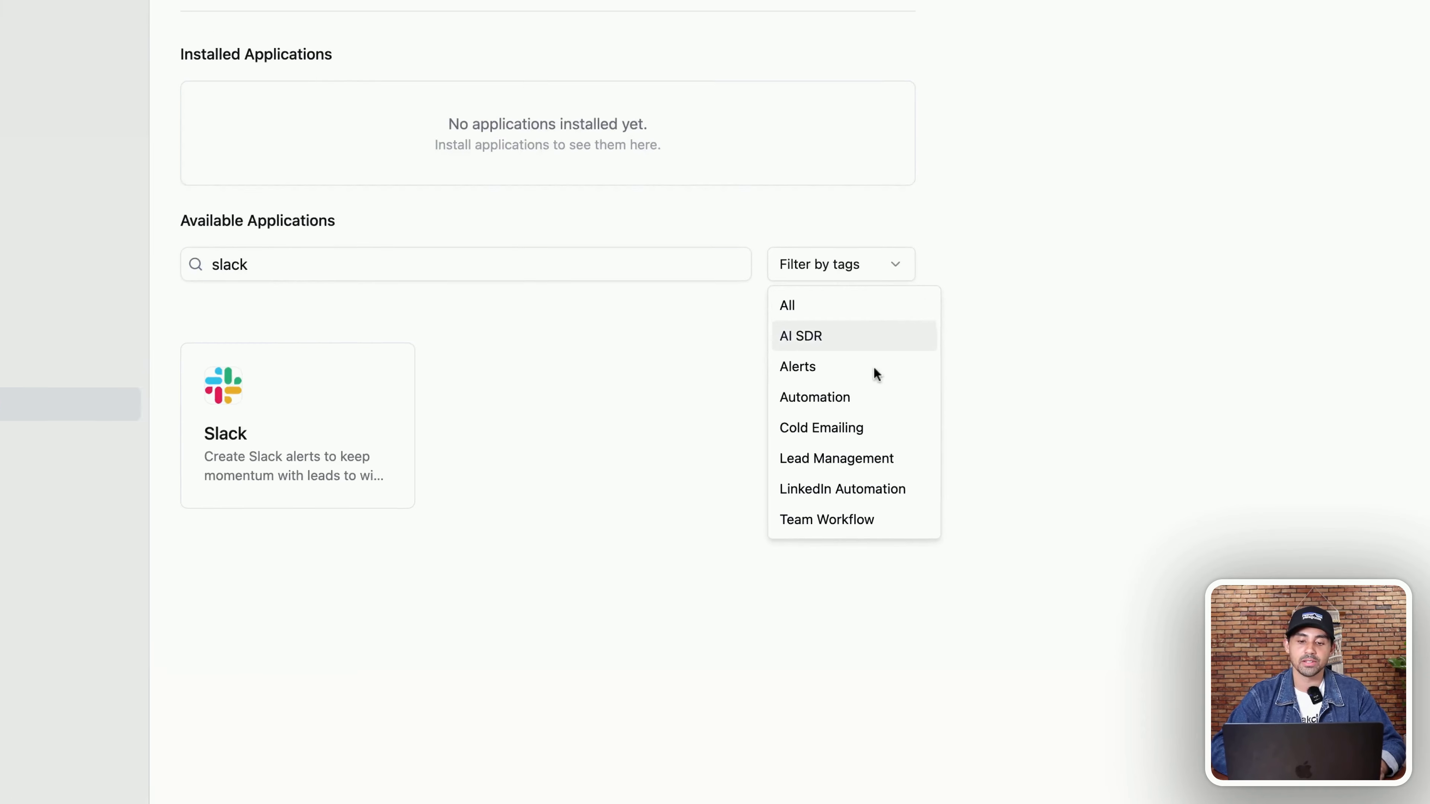
{"action": "left_click", "coordinate": [851, 513]}
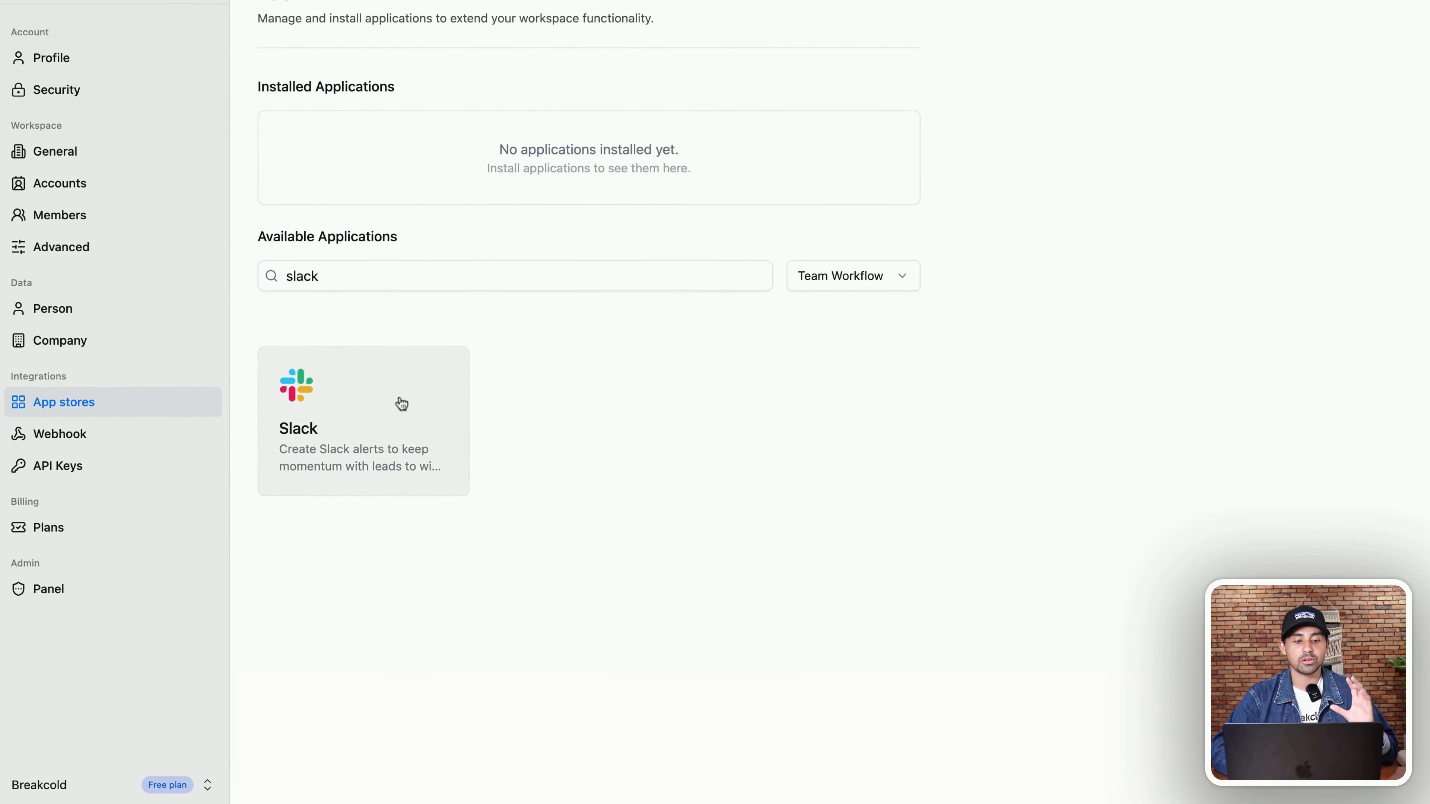
{"action": "left_click", "coordinate": [401, 404]}
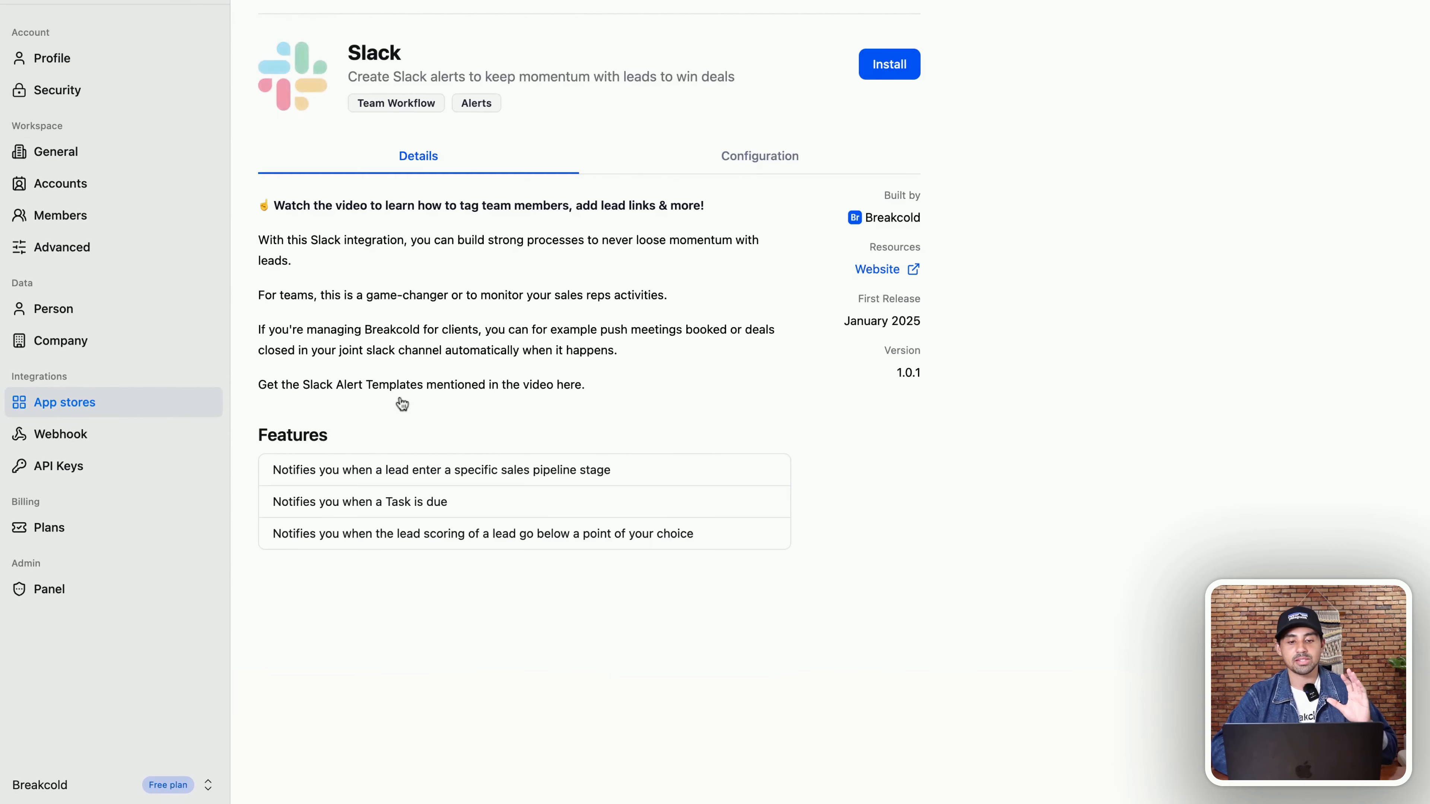
Install the Slack app by connecting the Slack account and allowing Breakcold access, and open the app's configuration
{"action": "left_click", "coordinate": [977, 73]}
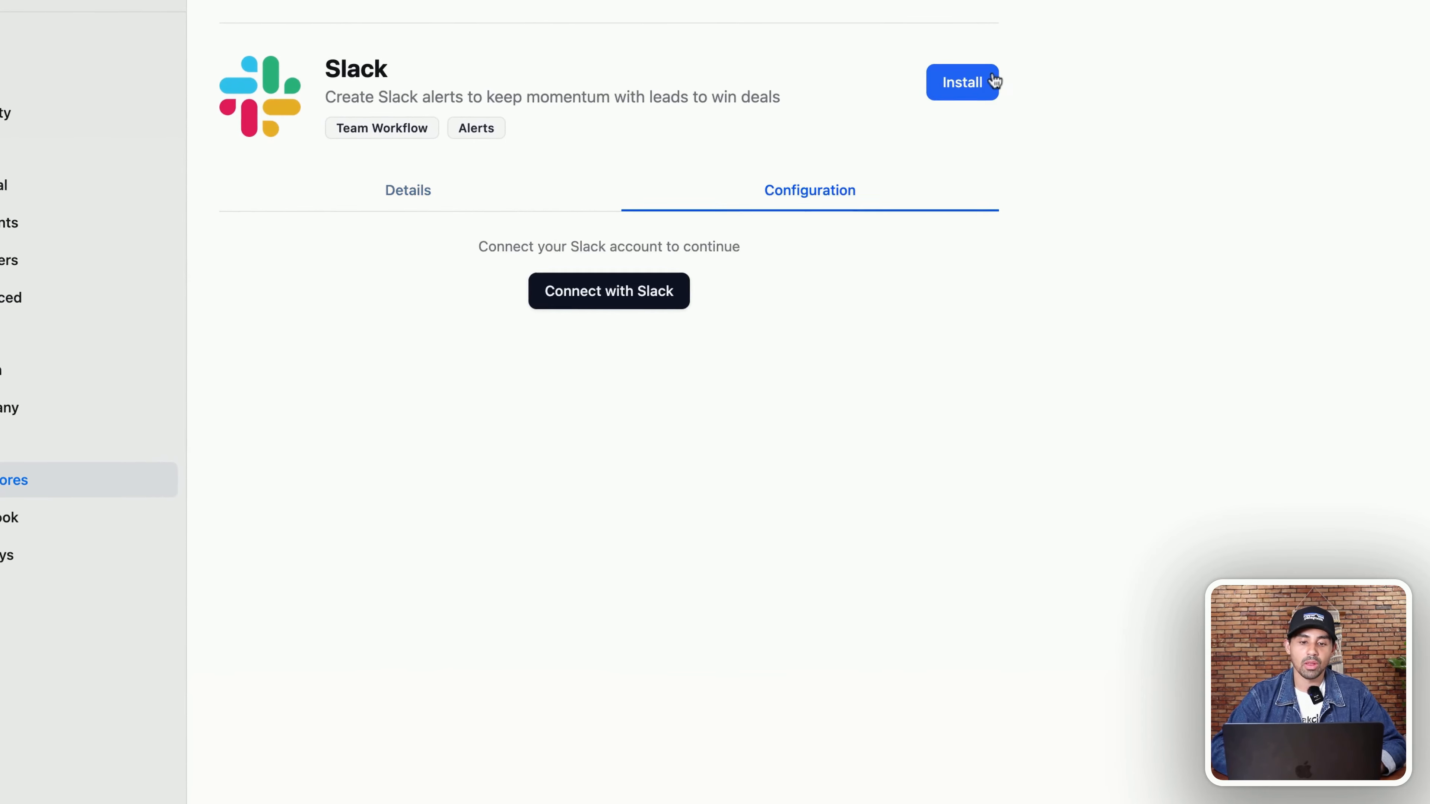
{"action": "left_click", "coordinate": [655, 273]}
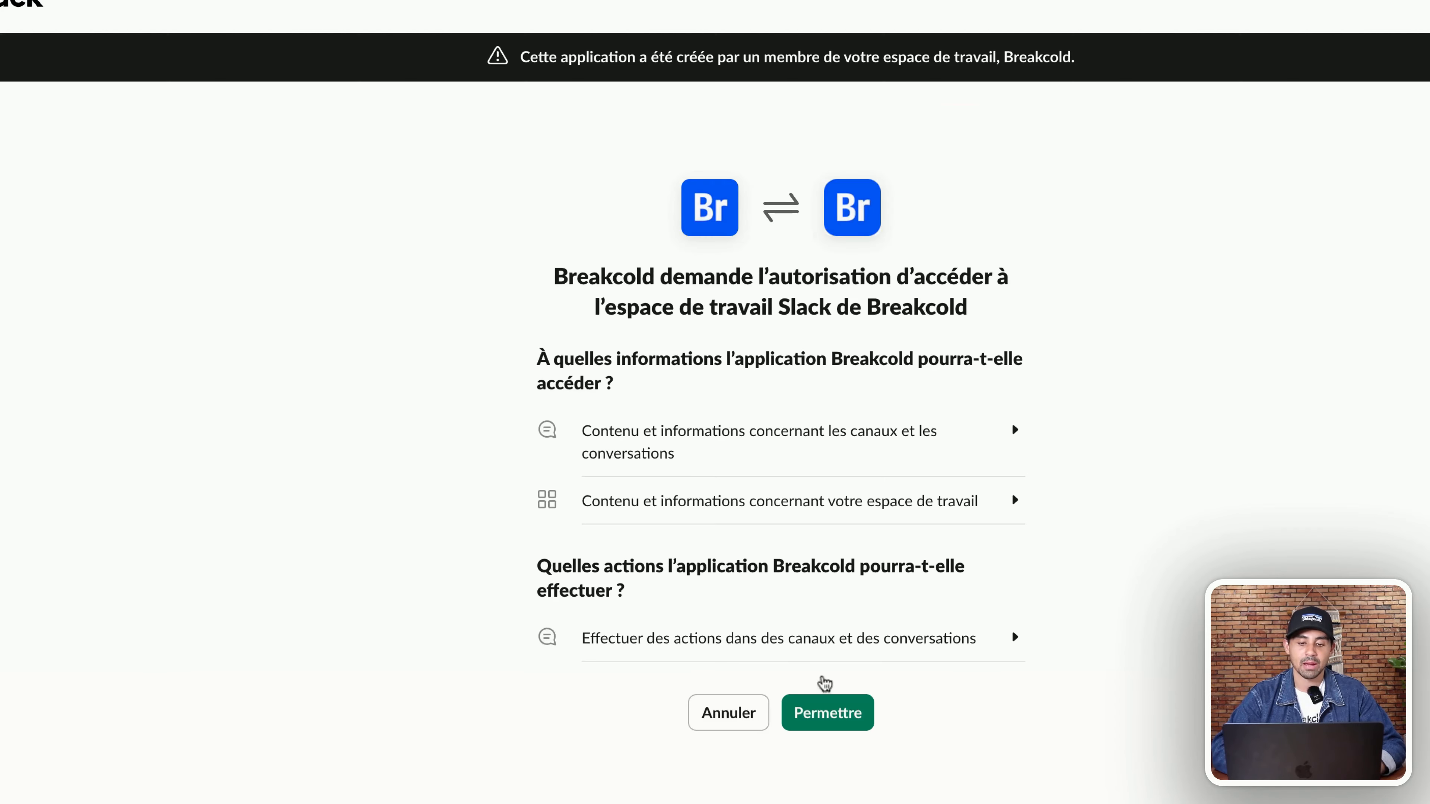
{"action": "left_click", "coordinate": [827, 713]}
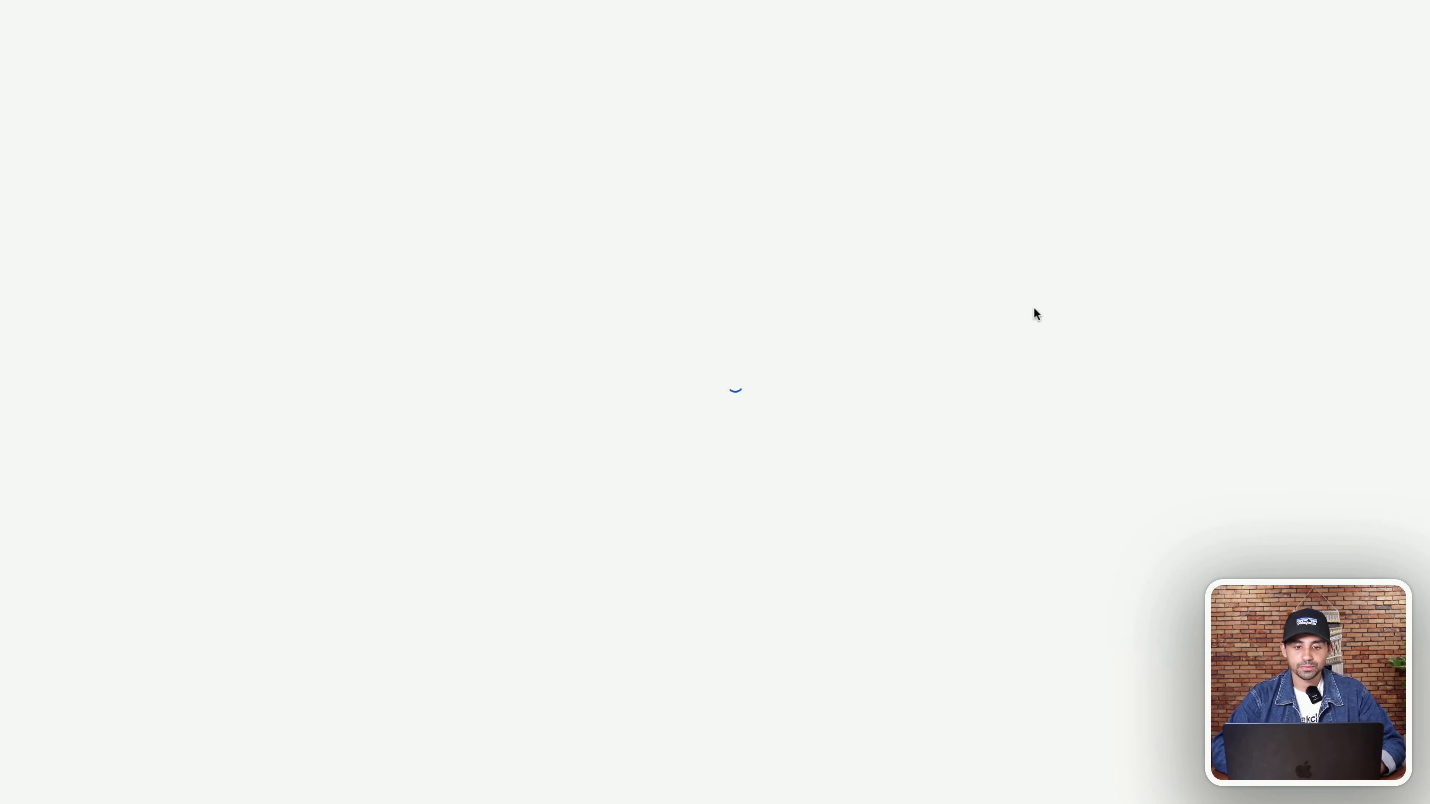
{"action": "left_click", "coordinate": [717, 168]}
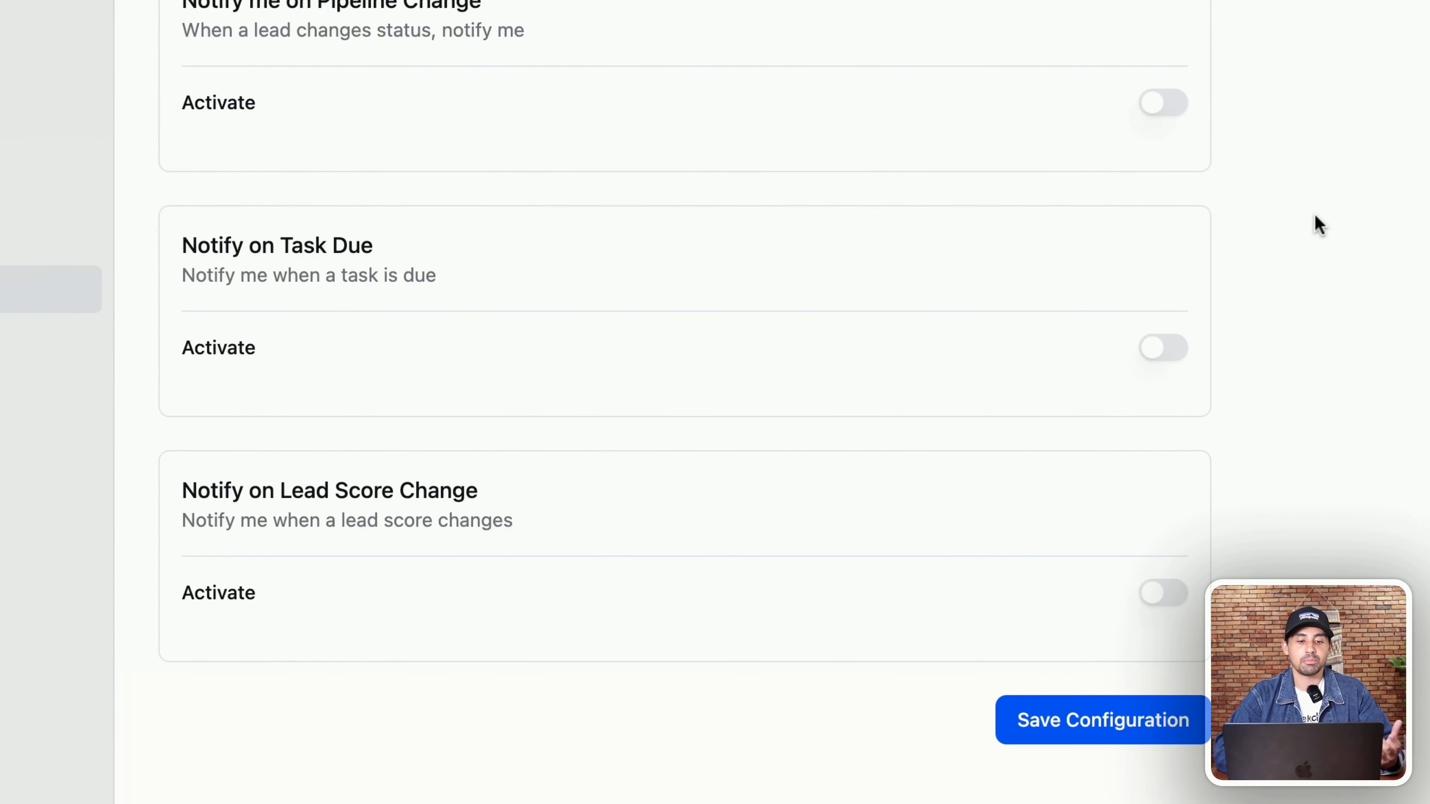
Activate the task due notification to review its channel choices and message content, and deactivate it again
{"action": "left_click", "coordinate": [1151, 349]}
{"action": "scroll", "coordinate": [1319, 345], "scroll_direction": "down", "scroll_amount": 2}
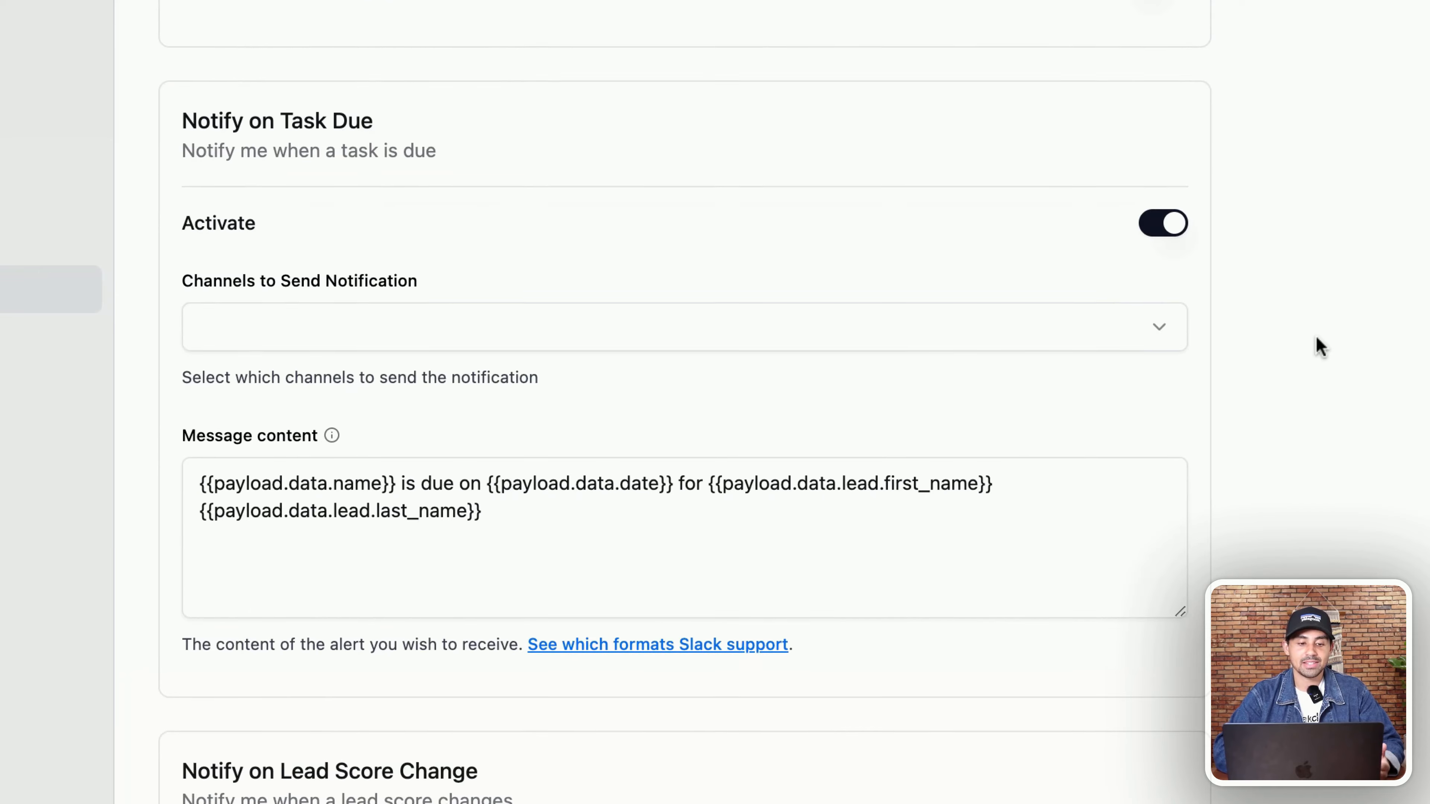
{"action": "left_click", "coordinate": [1031, 346]}
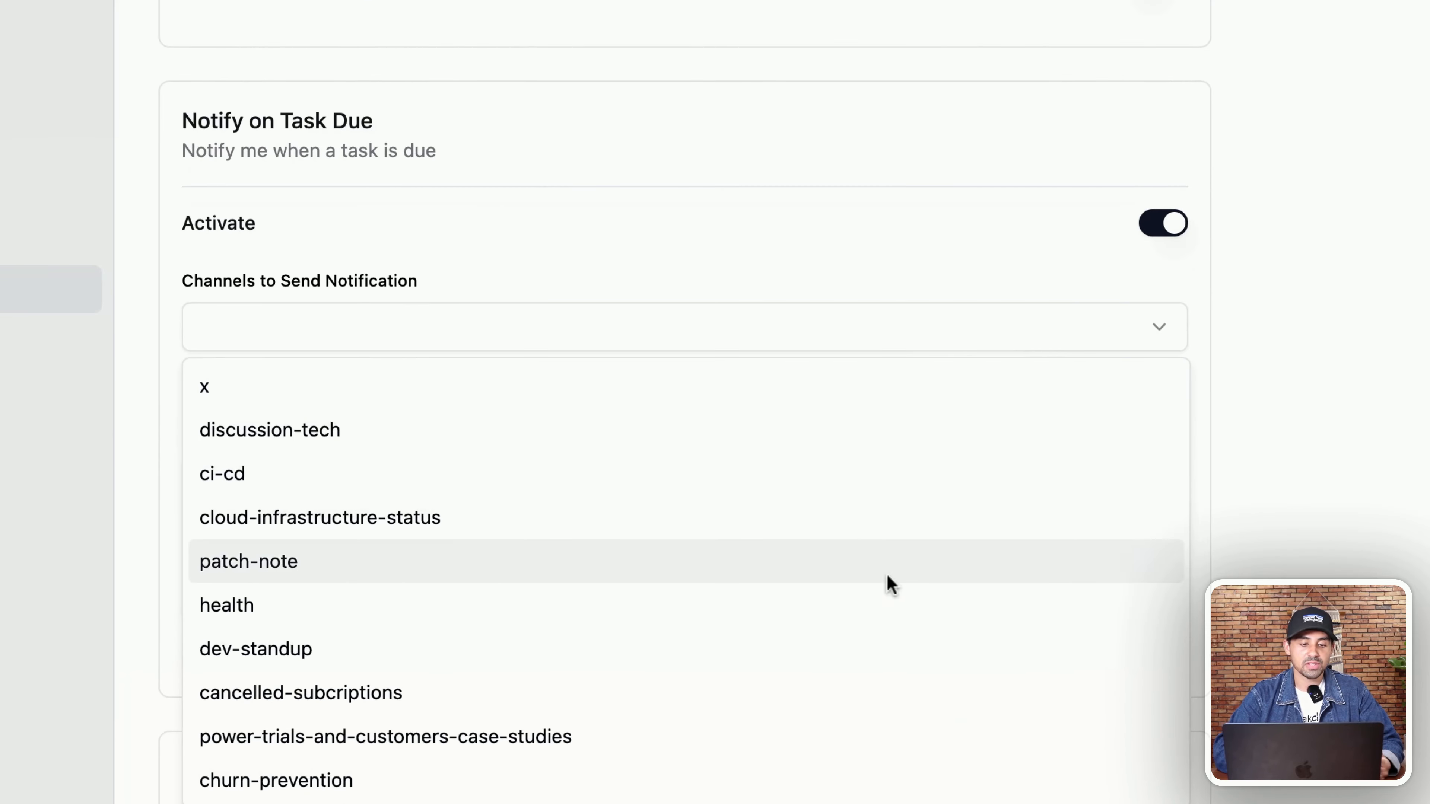
{"action": "key", "text": "Escape"}
{"action": "left_click", "coordinate": [887, 505]}
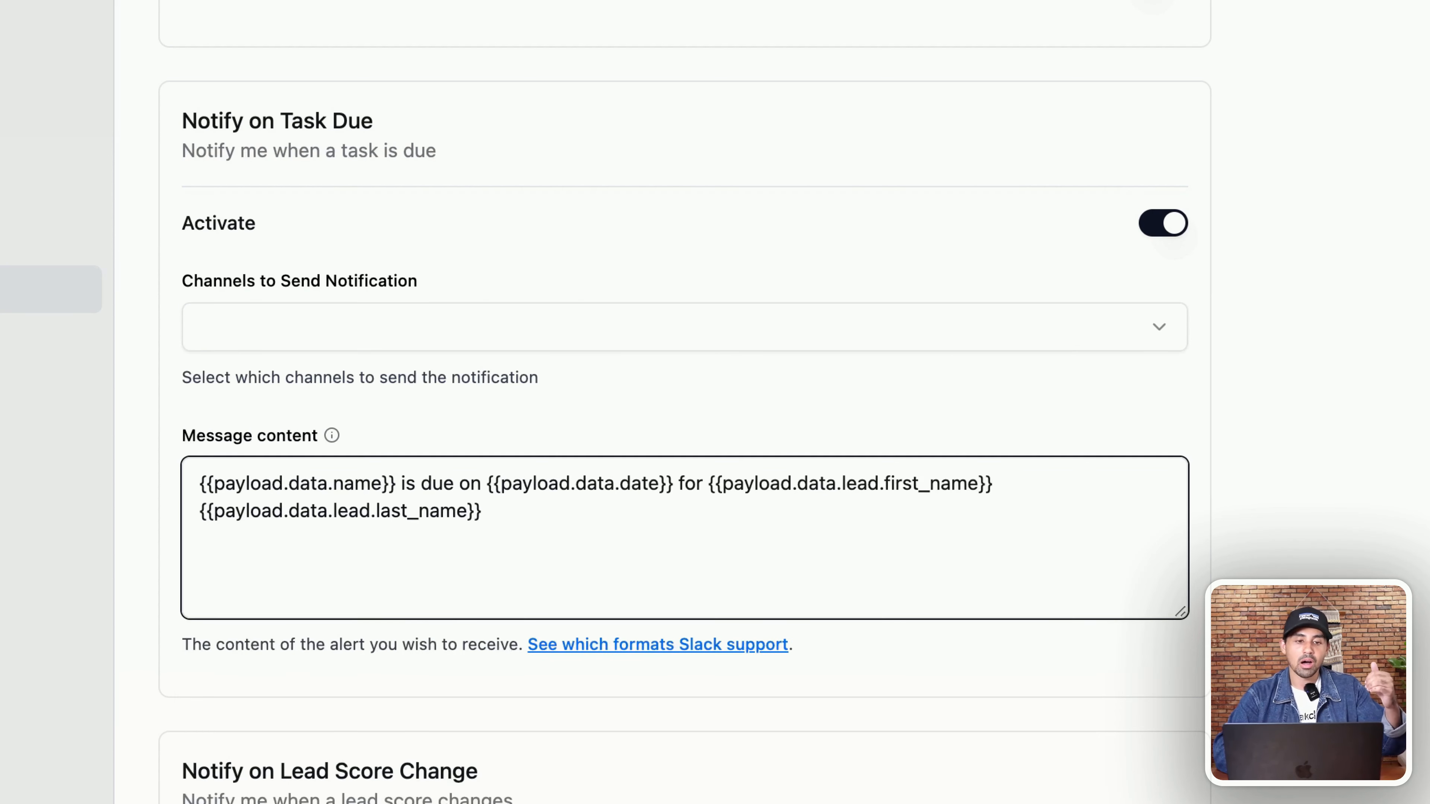
{"action": "left_click", "coordinate": [1174, 226]}
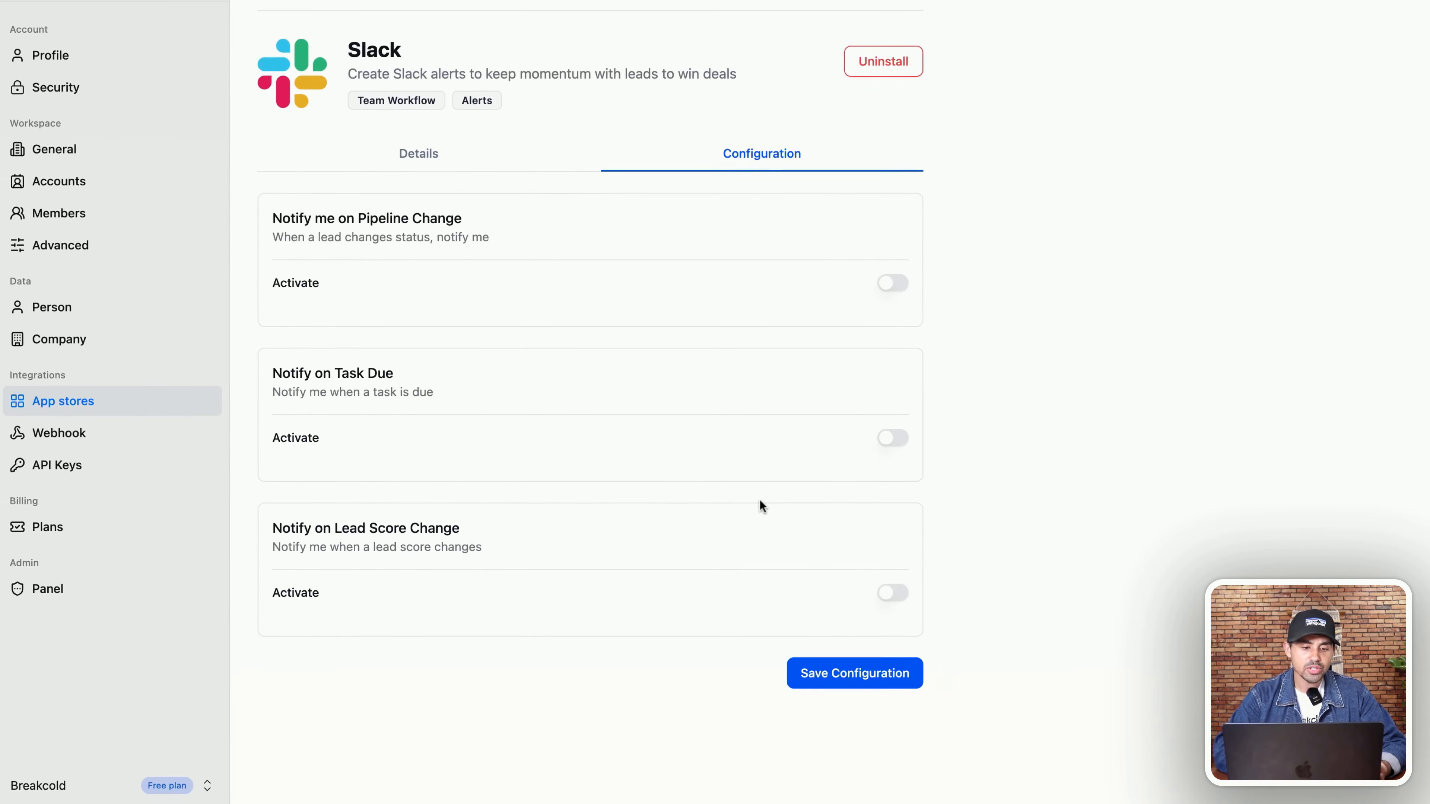
Try out the lead score change notification with Medium as the score below which it alerts
{"action": "left_click", "coordinate": [892, 593]}
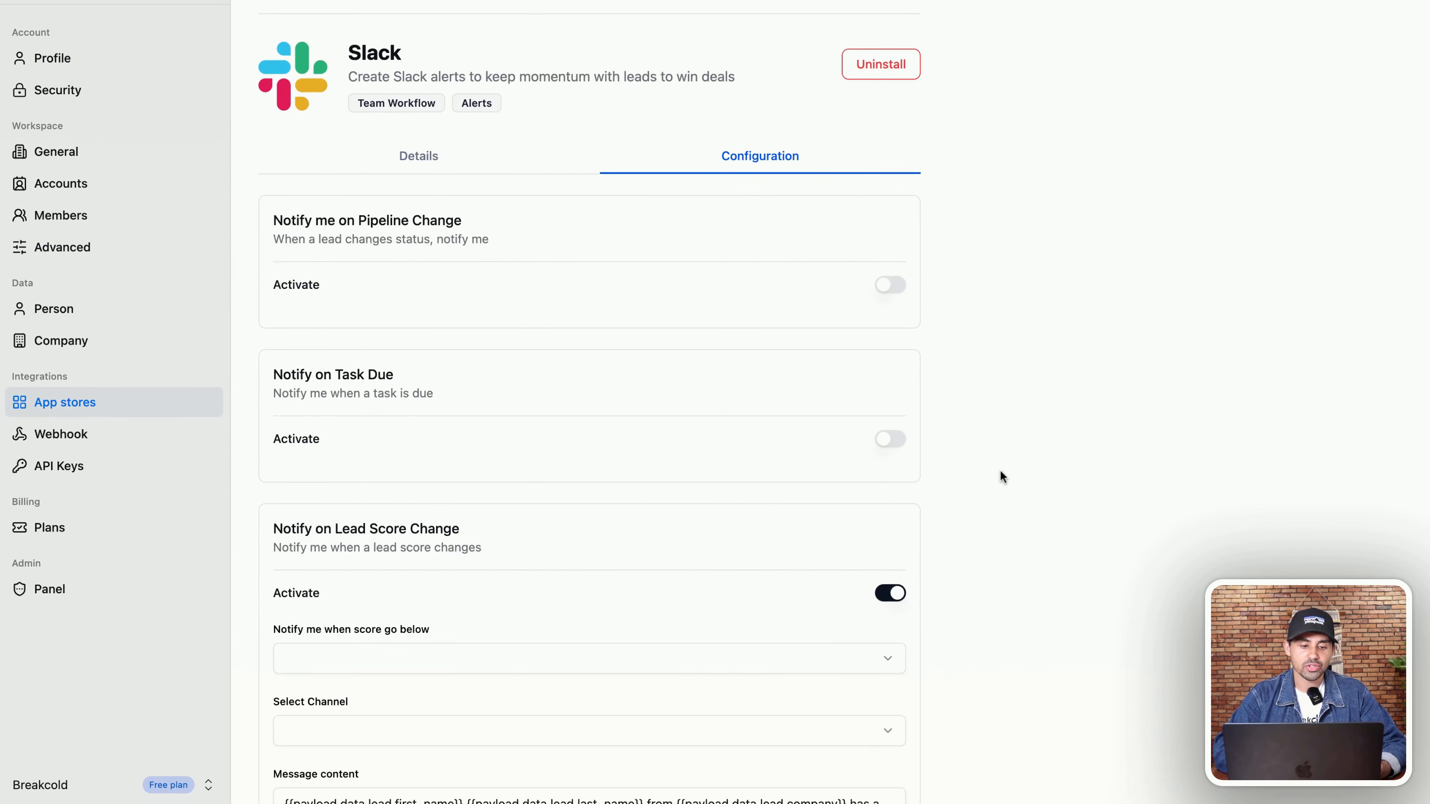
{"action": "scroll", "coordinate": [1000, 476], "scroll_direction": "down", "scroll_amount": 3}
{"action": "left_click", "coordinate": [738, 507]}
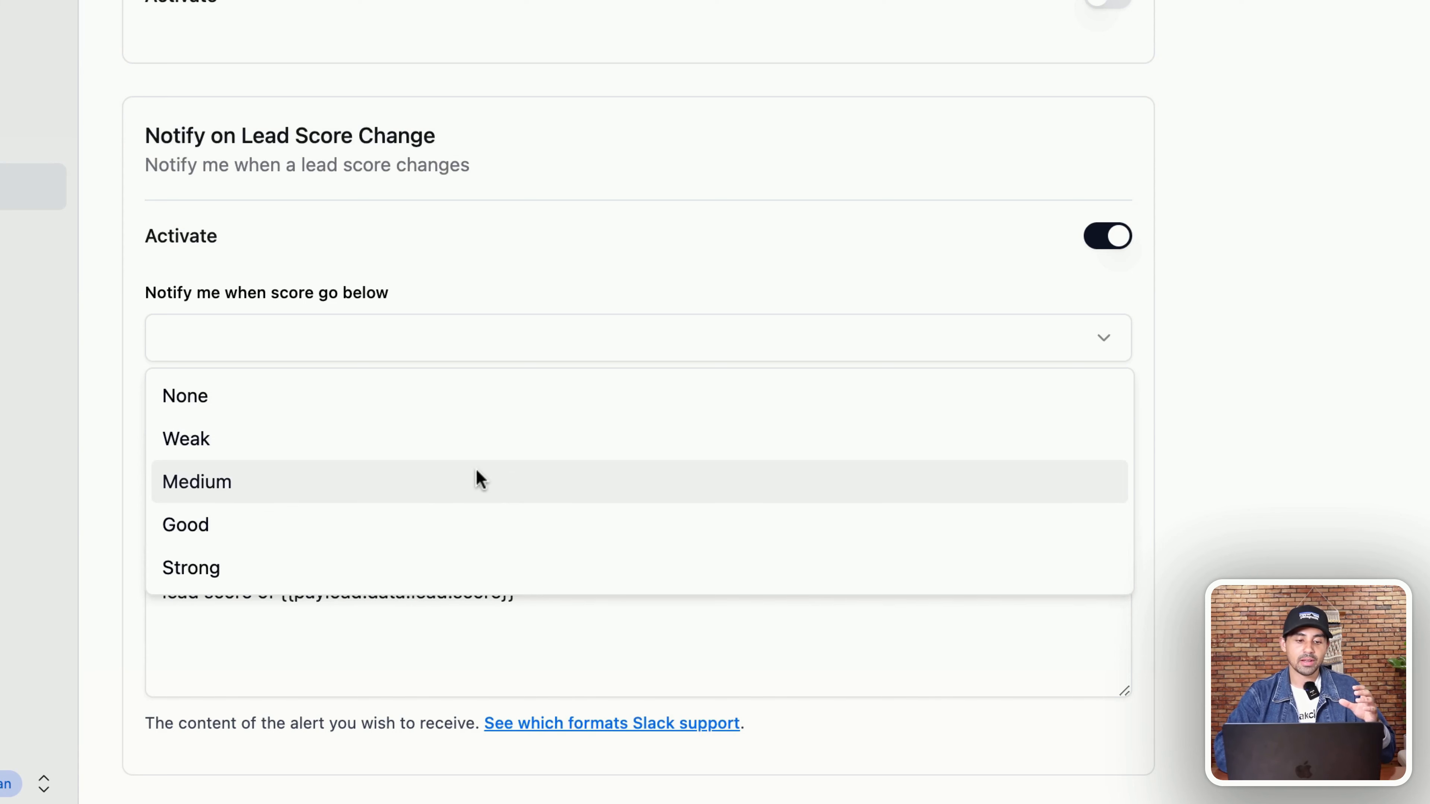
{"action": "left_click", "coordinate": [489, 468]}
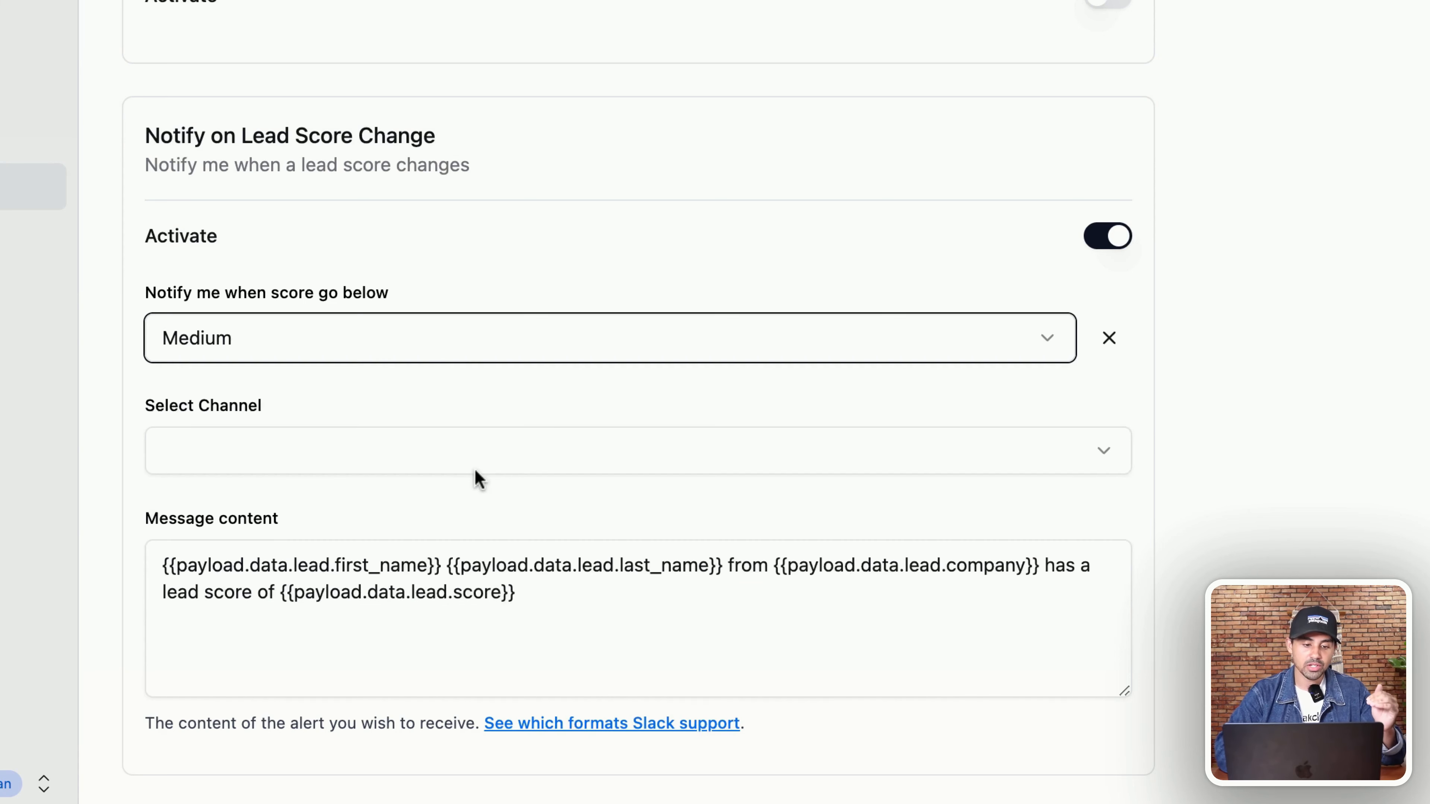
{"action": "left_click", "coordinate": [591, 355]}
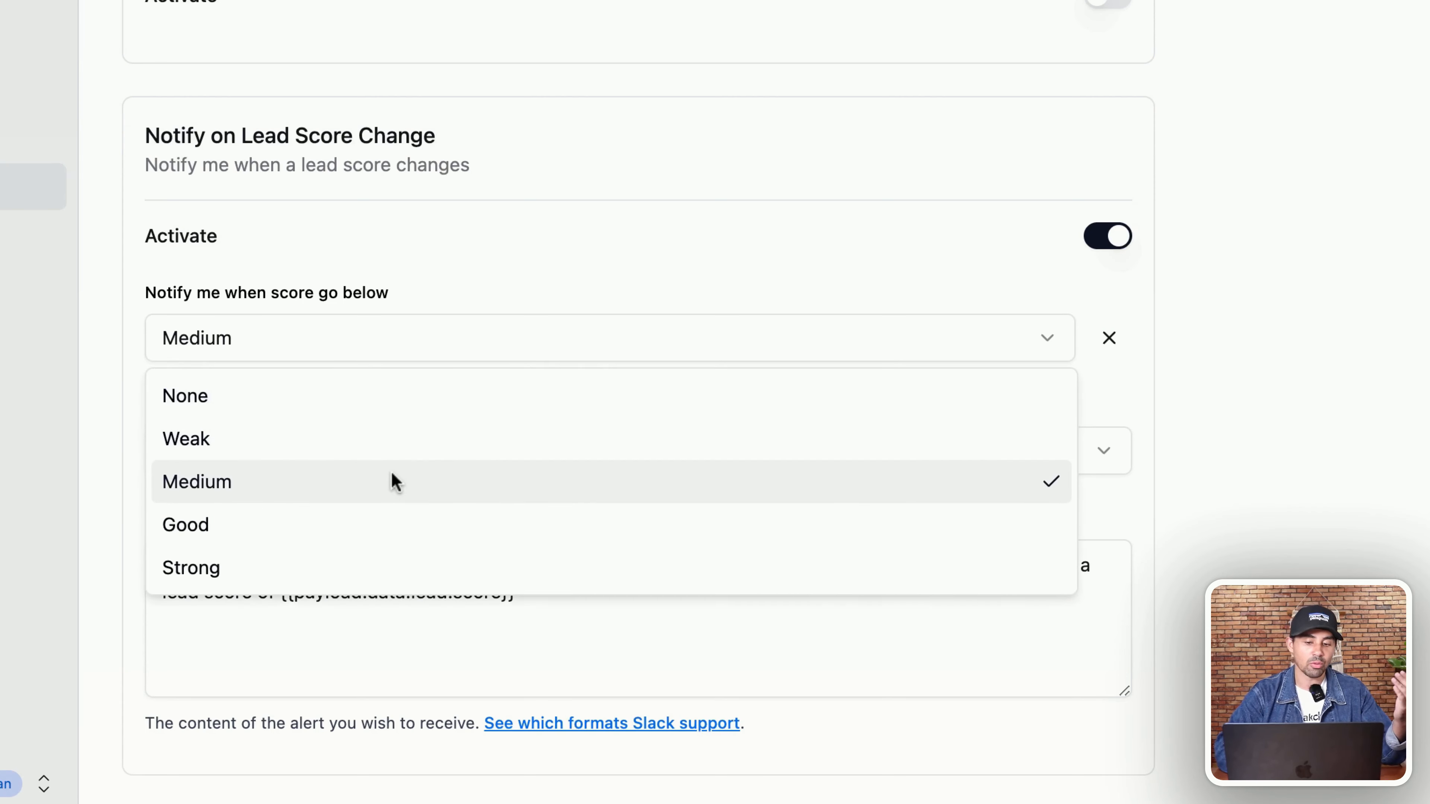
{"action": "left_click", "coordinate": [1276, 424]}
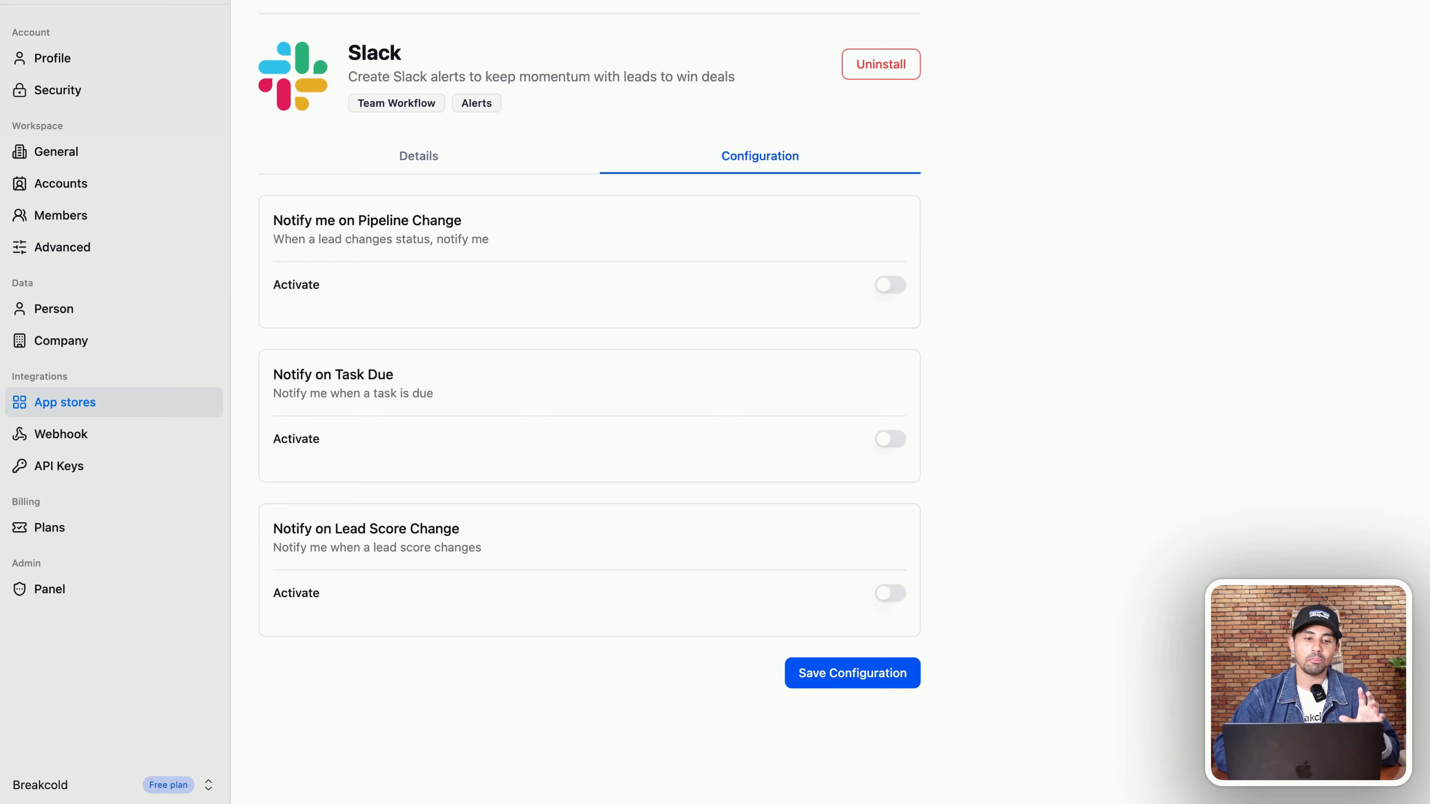
Activate the pipeline change notification and set Interested, from the Prospects pipeline, as its trigger status
{"action": "left_click", "coordinate": [891, 284]}
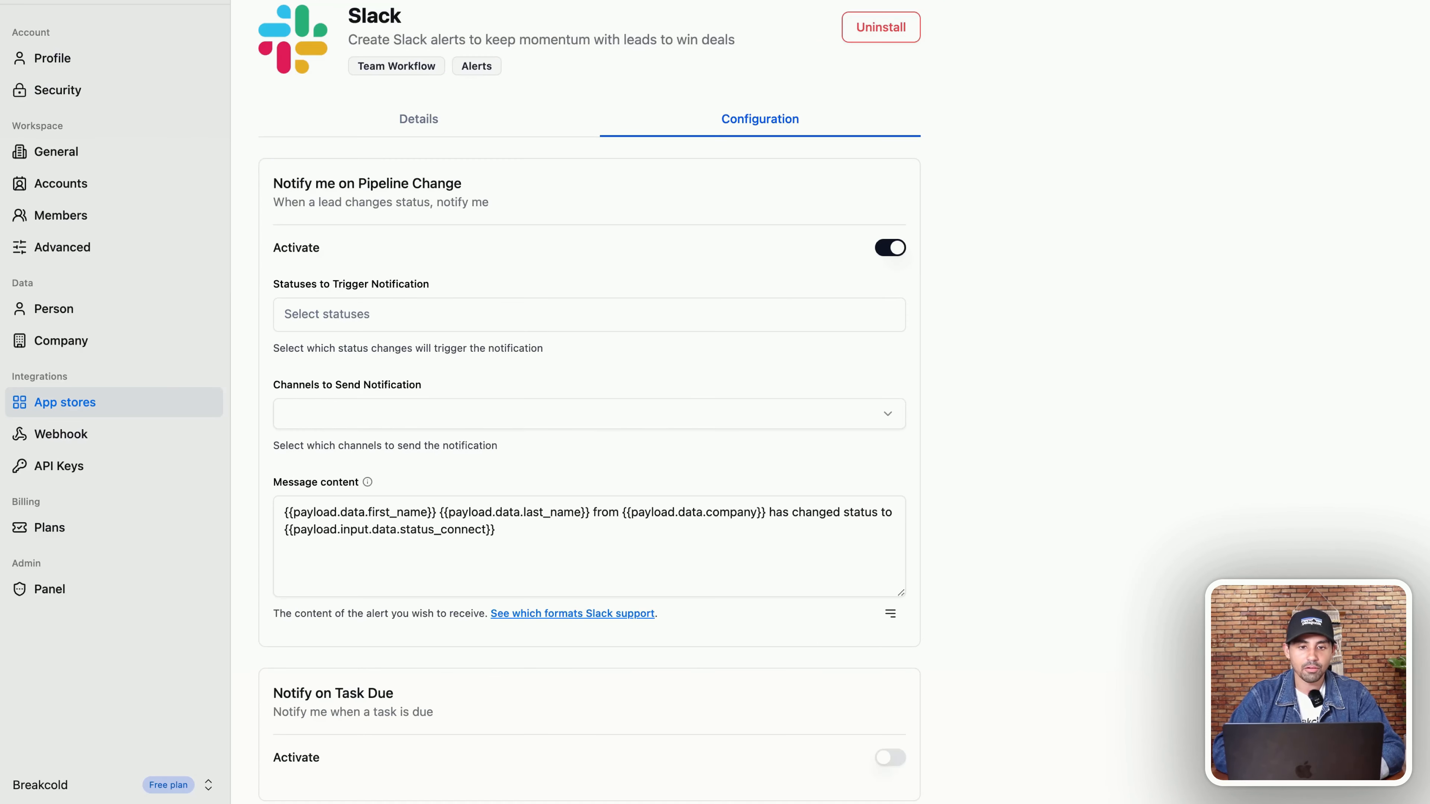
{"action": "scroll", "coordinate": [636, 195], "scroll_direction": "down", "scroll_amount": 3}
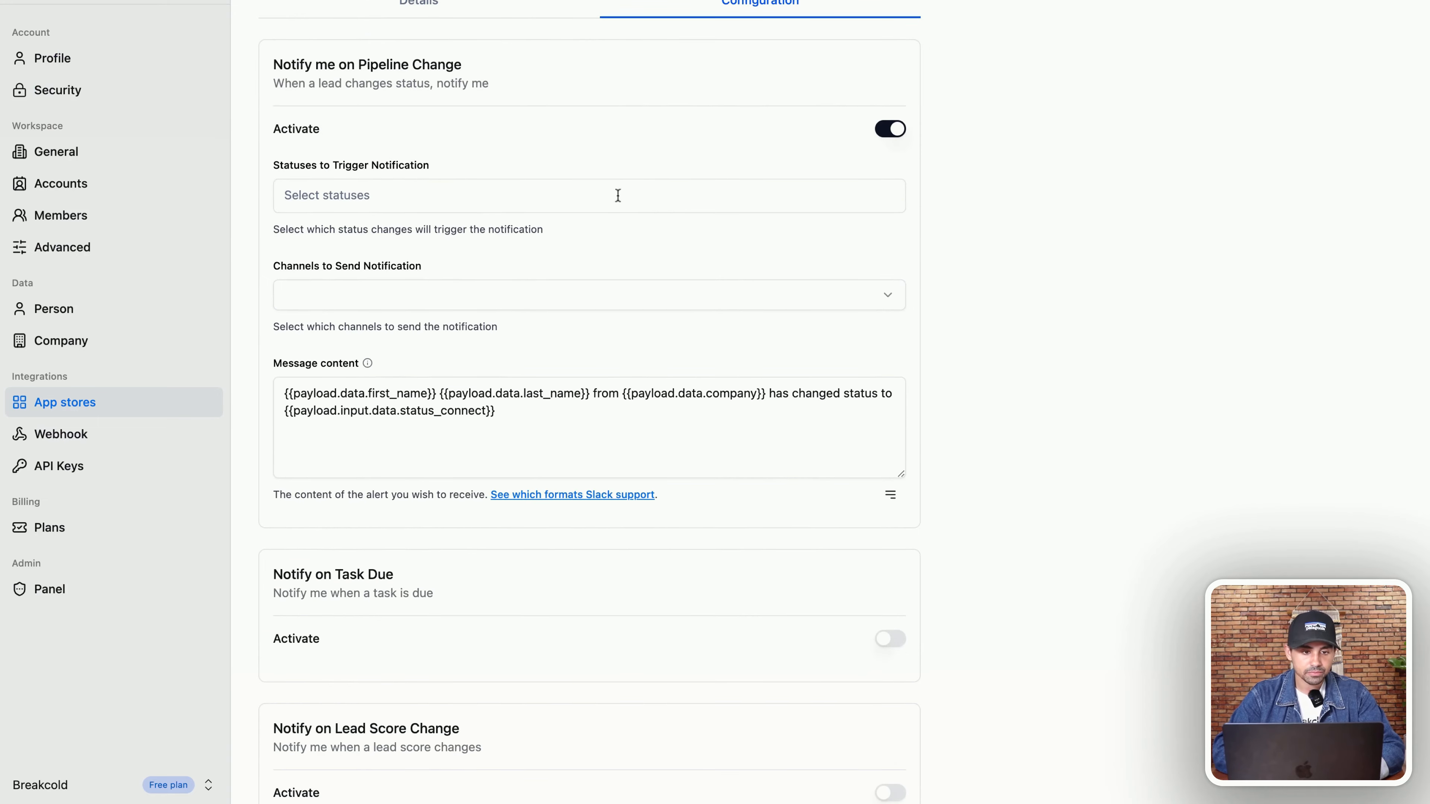
{"action": "left_click", "coordinate": [429, 184]}
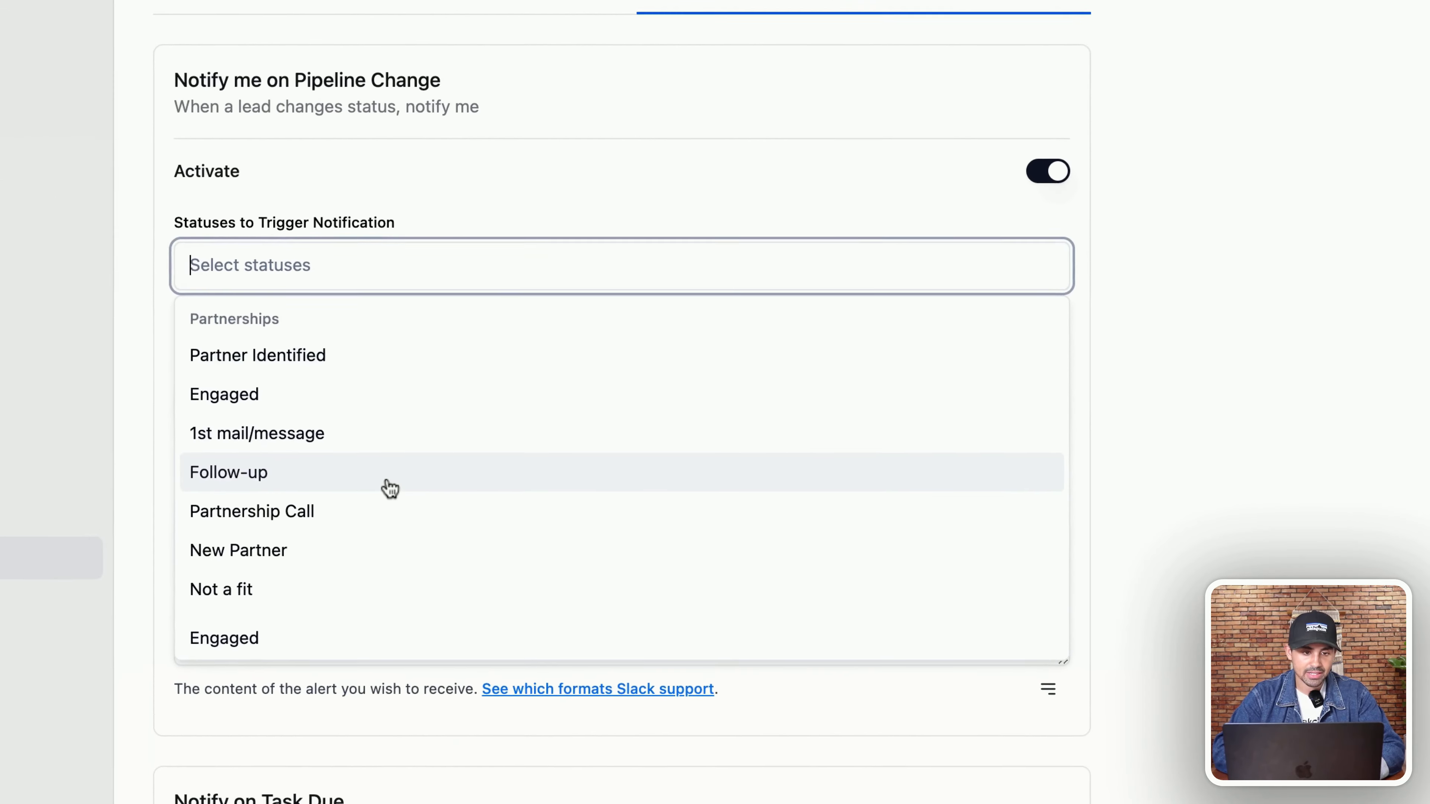
{"action": "left_click", "coordinate": [1303, 351]}
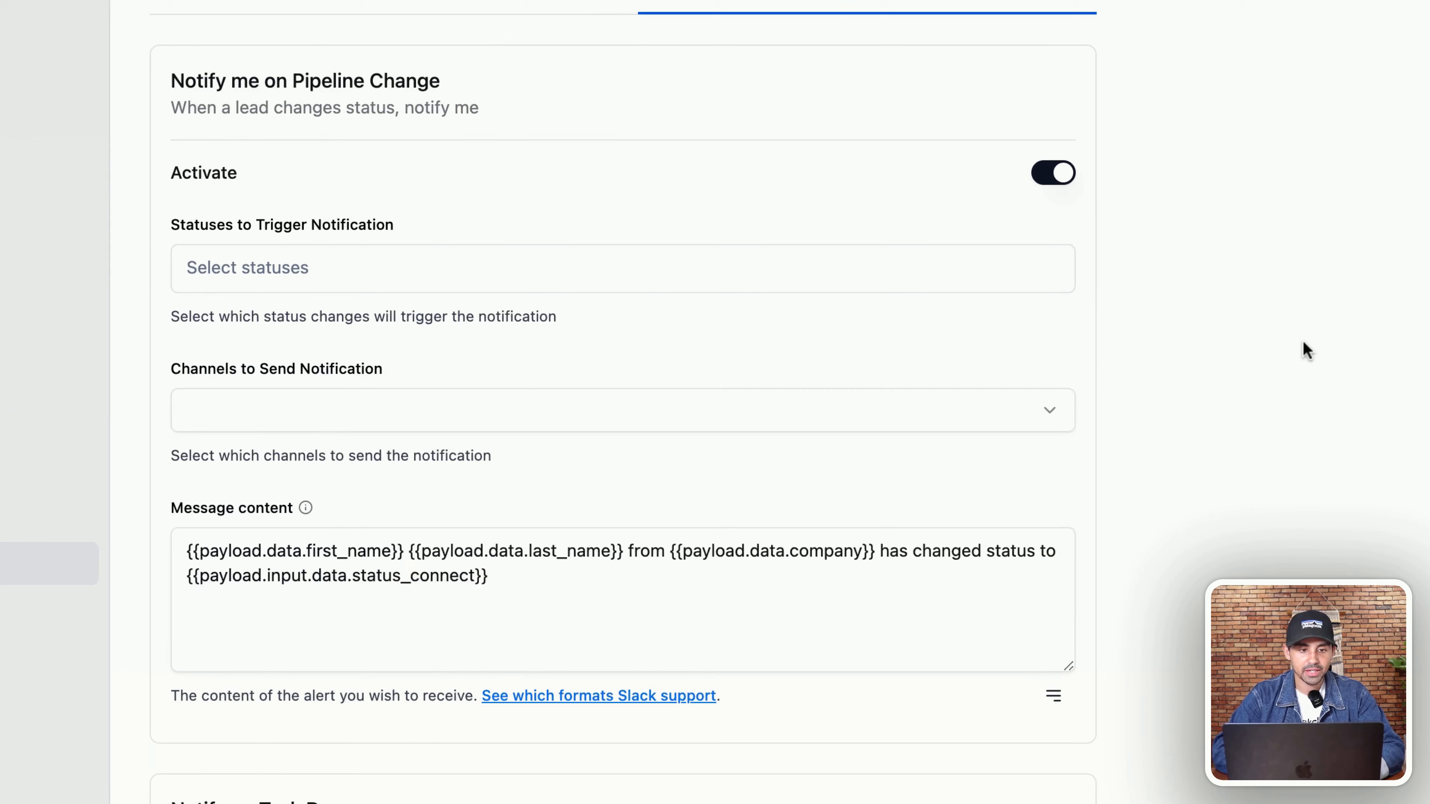
{"action": "left_click", "coordinate": [520, 265]}
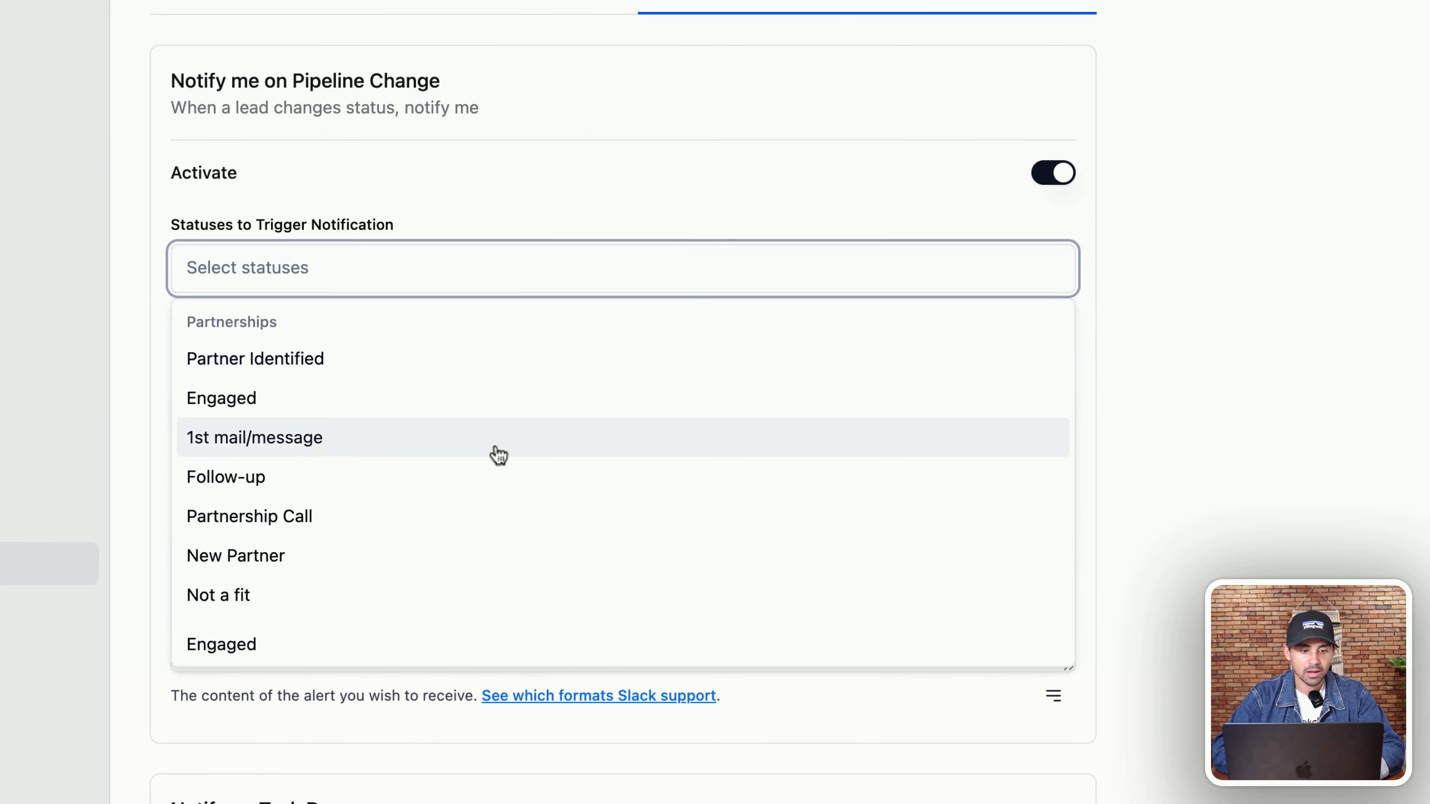
{"action": "scroll", "coordinate": [499, 461], "scroll_direction": "down", "scroll_amount": 3}
{"action": "scroll", "coordinate": [498, 461], "scroll_direction": "down", "scroll_amount": 5}
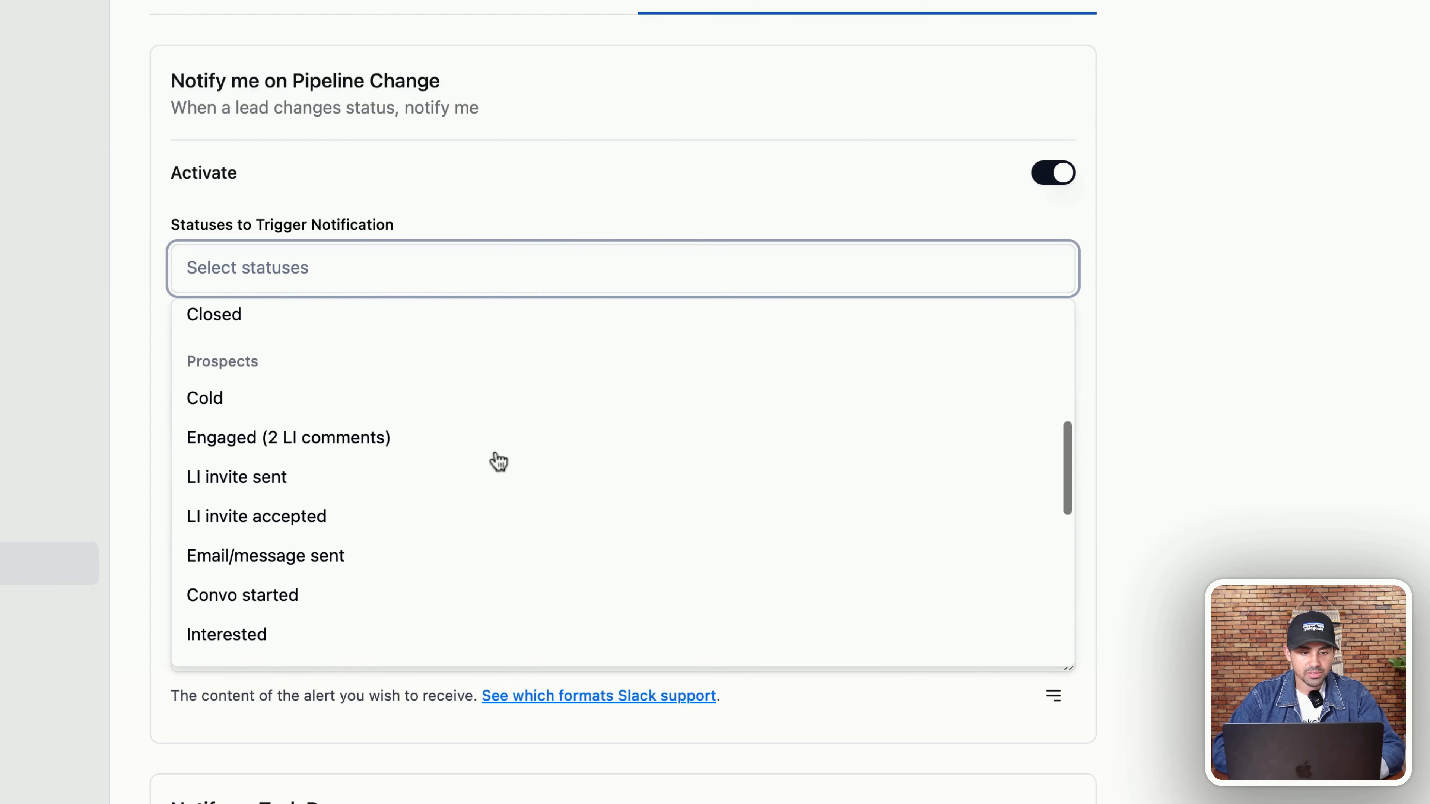
{"action": "scroll", "coordinate": [478, 444], "scroll_direction": "down", "scroll_amount": 8}
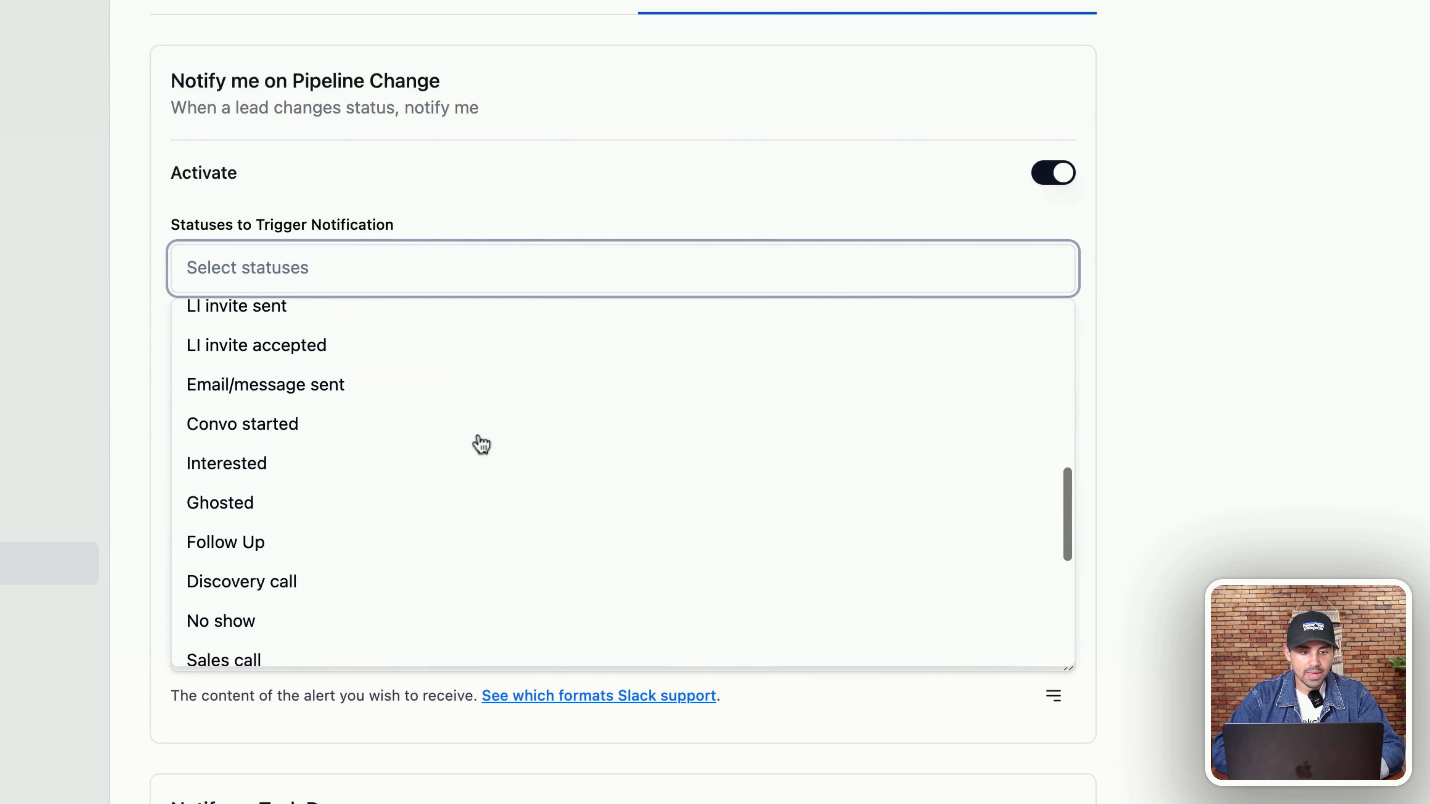
{"action": "scroll", "coordinate": [481, 444], "scroll_direction": "down", "scroll_amount": 4}
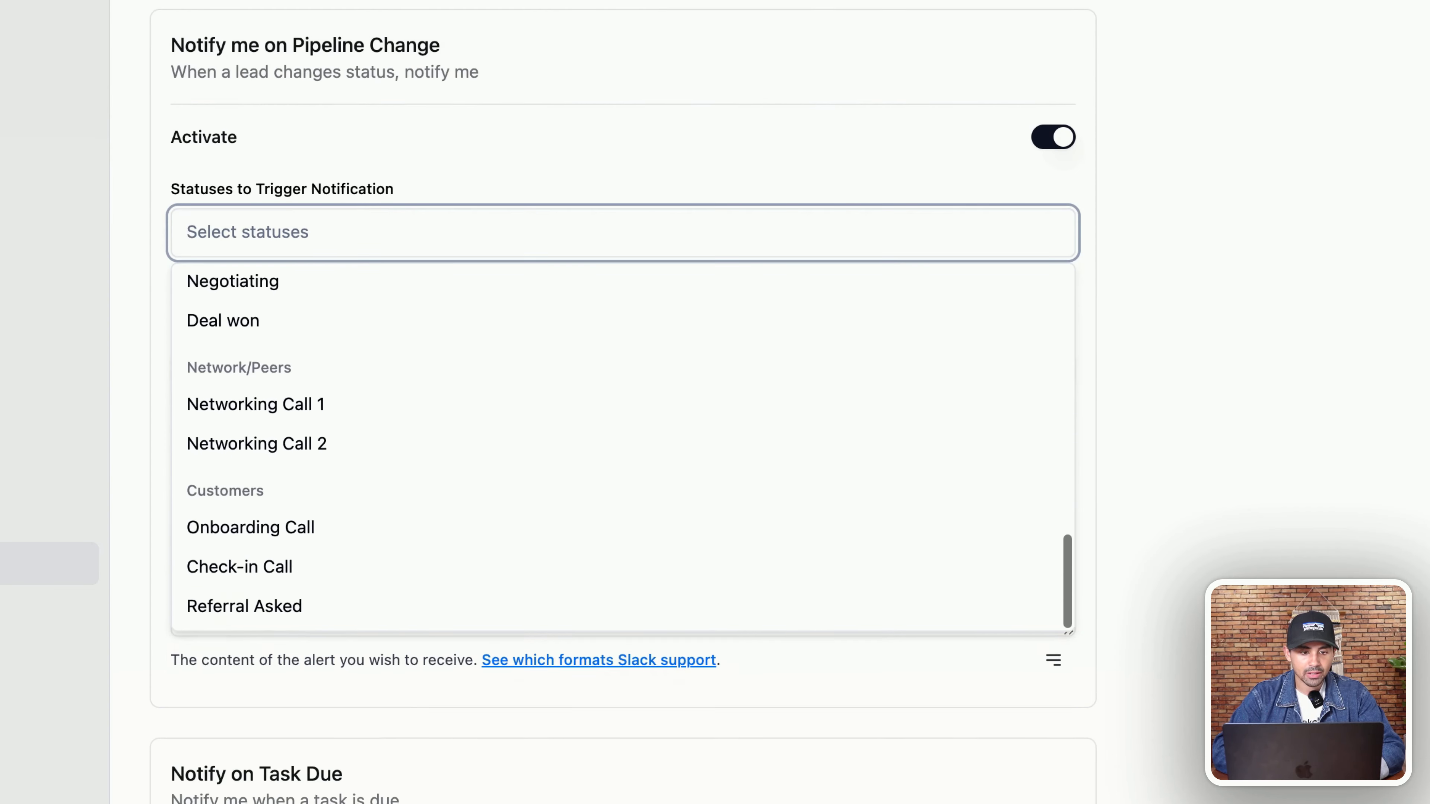
{"action": "scroll", "coordinate": [482, 444], "scroll_direction": "up", "scroll_amount": 8}
{"action": "scroll", "coordinate": [281, 552], "scroll_direction": "up", "scroll_amount": 3}
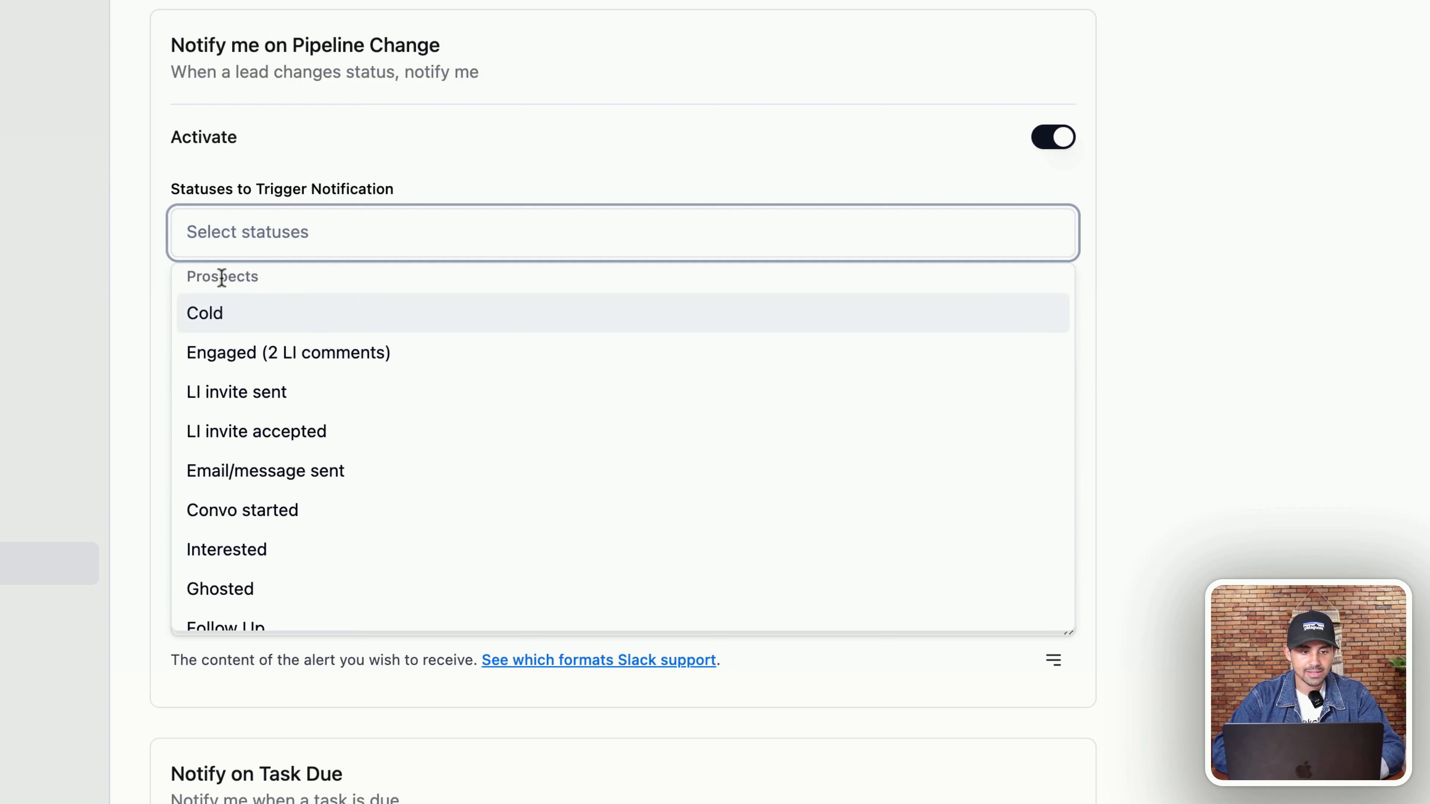
{"action": "left_click", "coordinate": [242, 557]}
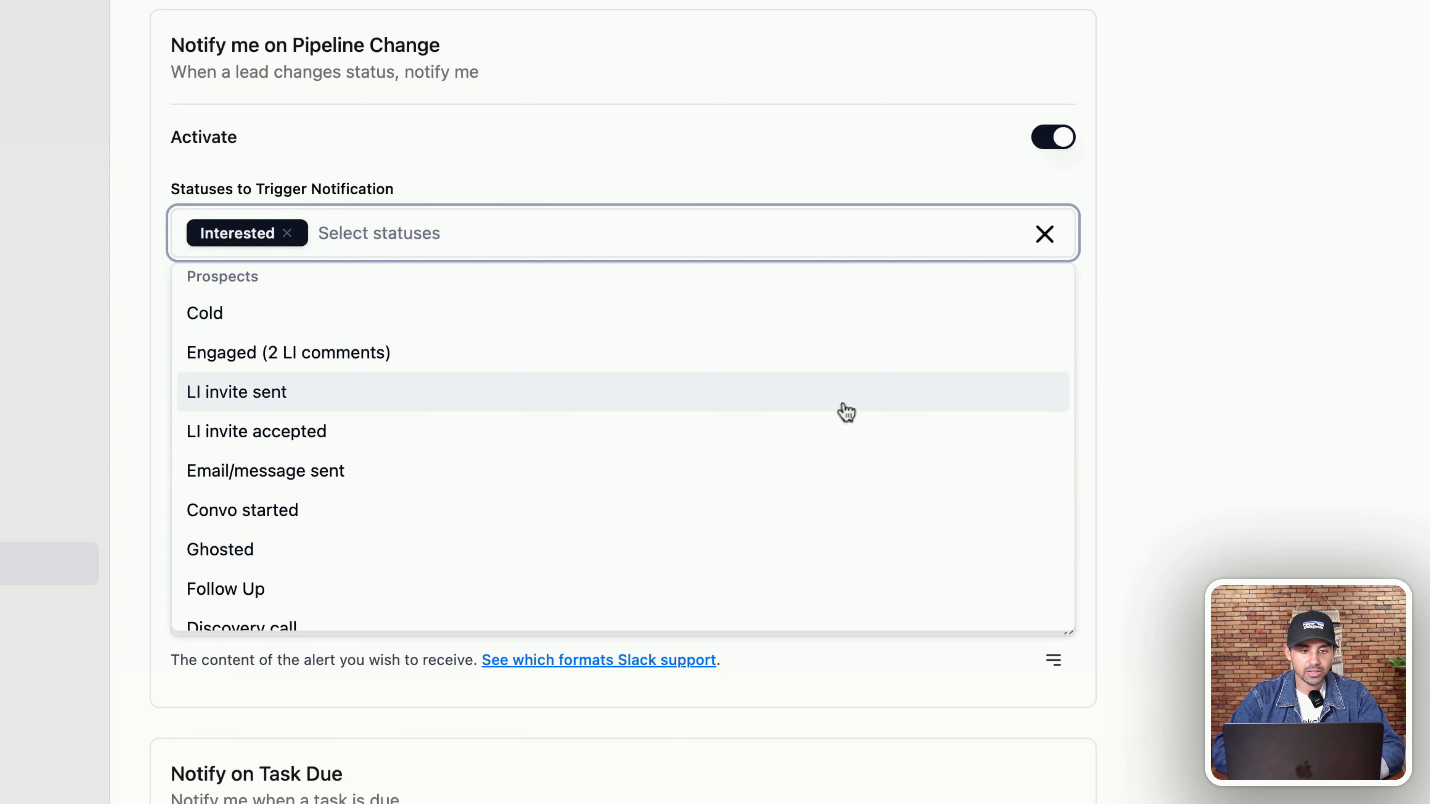
{"action": "left_click", "coordinate": [1250, 335]}
Set health as the channel that receives the pipeline change notification
{"action": "left_click", "coordinate": [493, 390]}
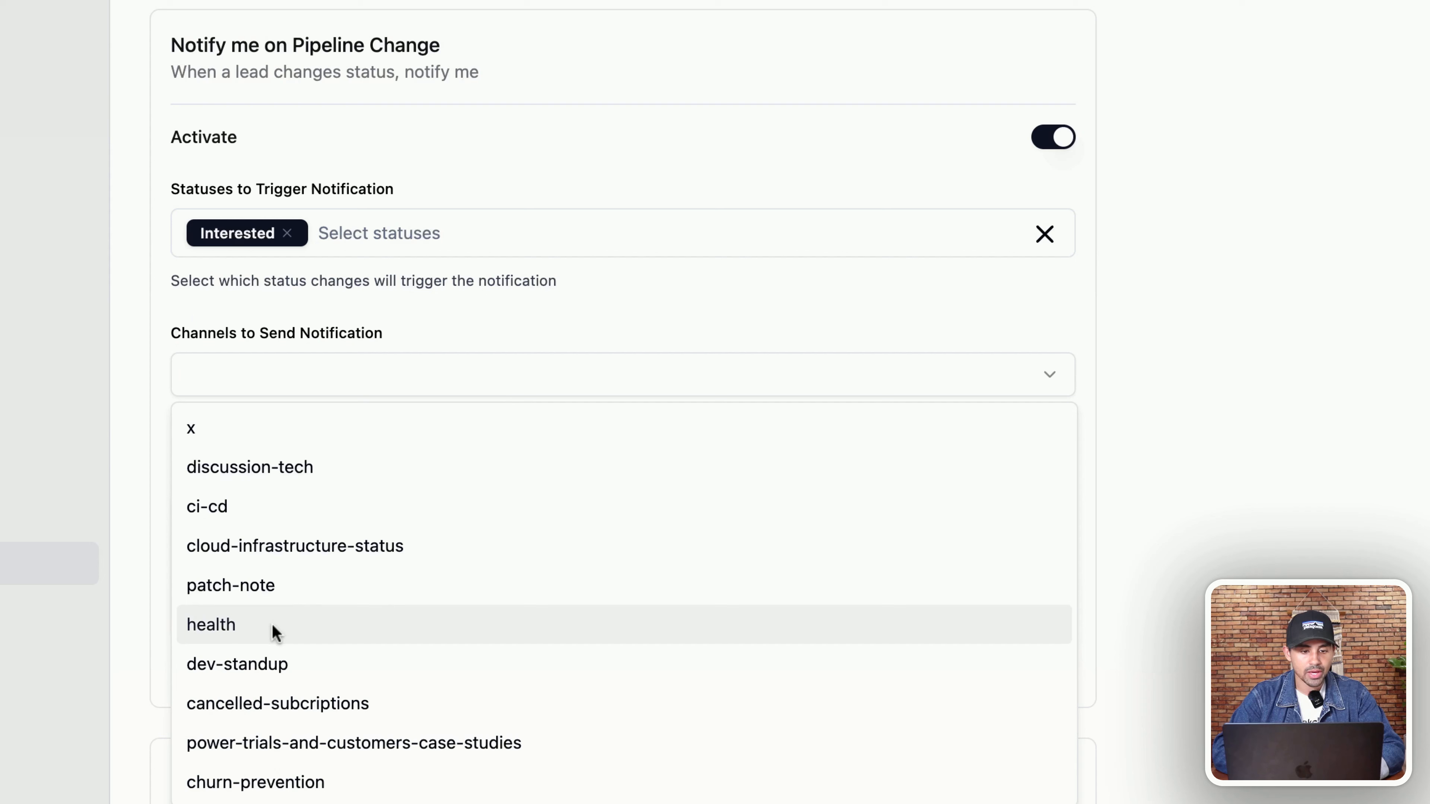
{"action": "left_click", "coordinate": [248, 630]}
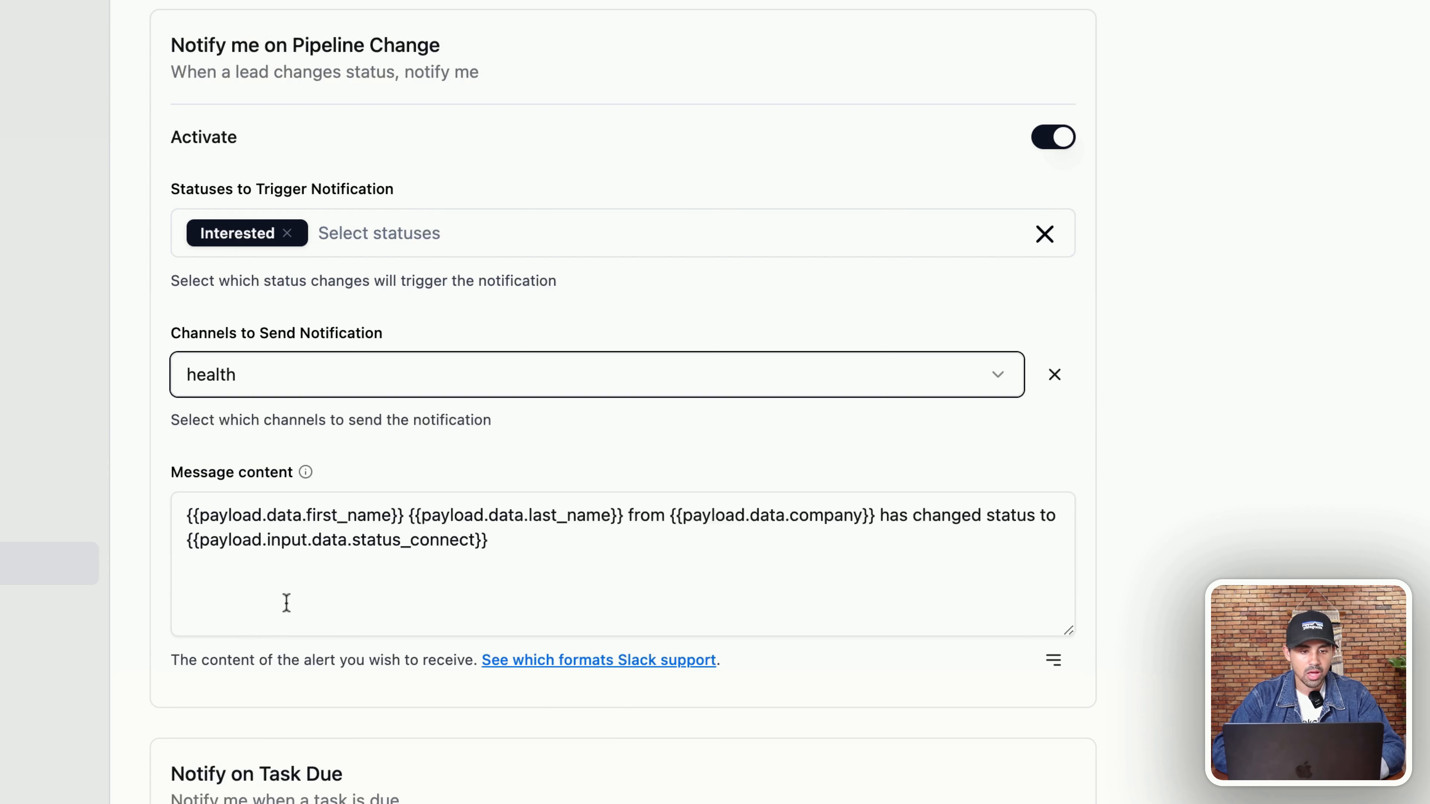
{"action": "left_click", "coordinate": [1198, 402]}
Clear the entire default message content of the pipeline change notification
{"action": "left_click", "coordinate": [506, 532]}
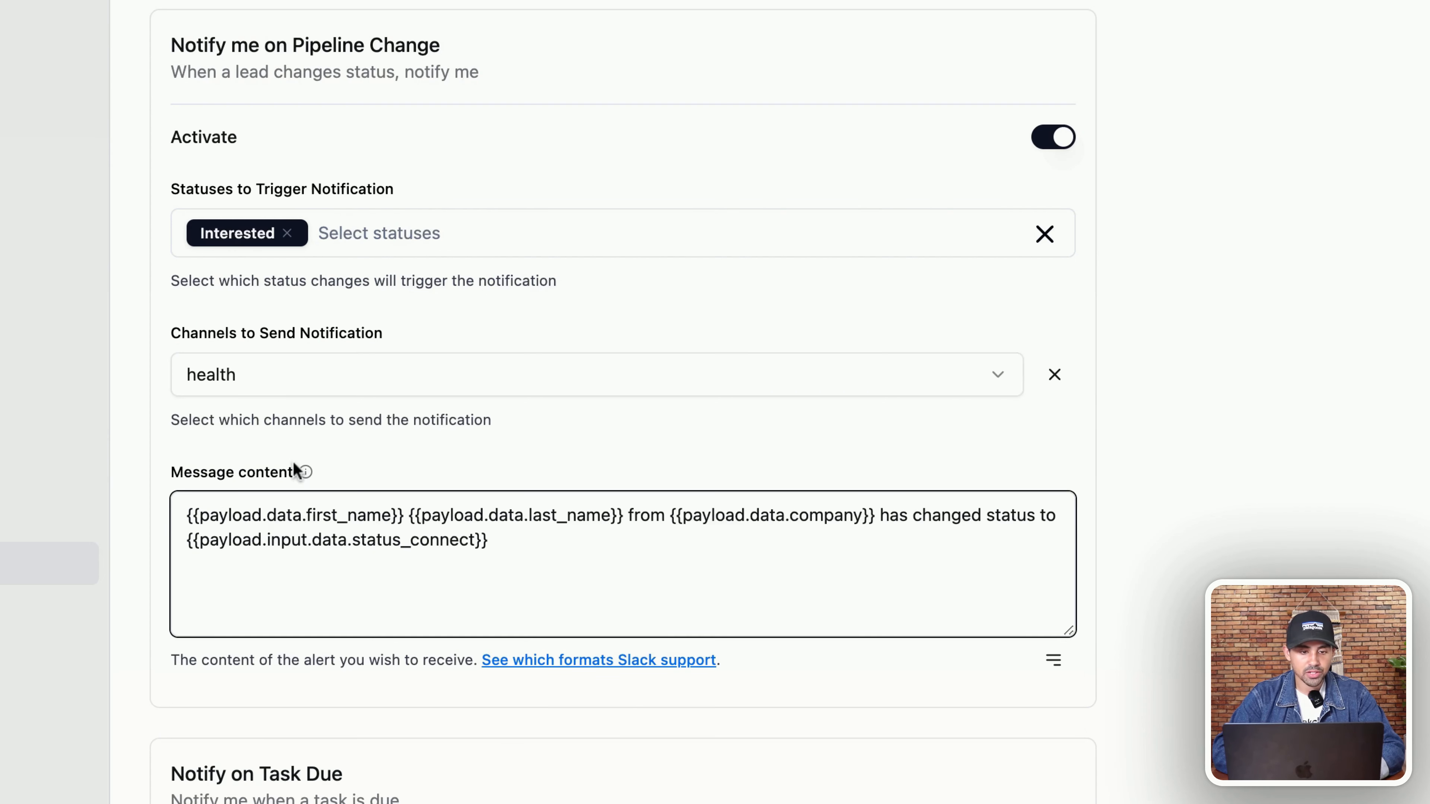
{"action": "key", "text": "super+a"}
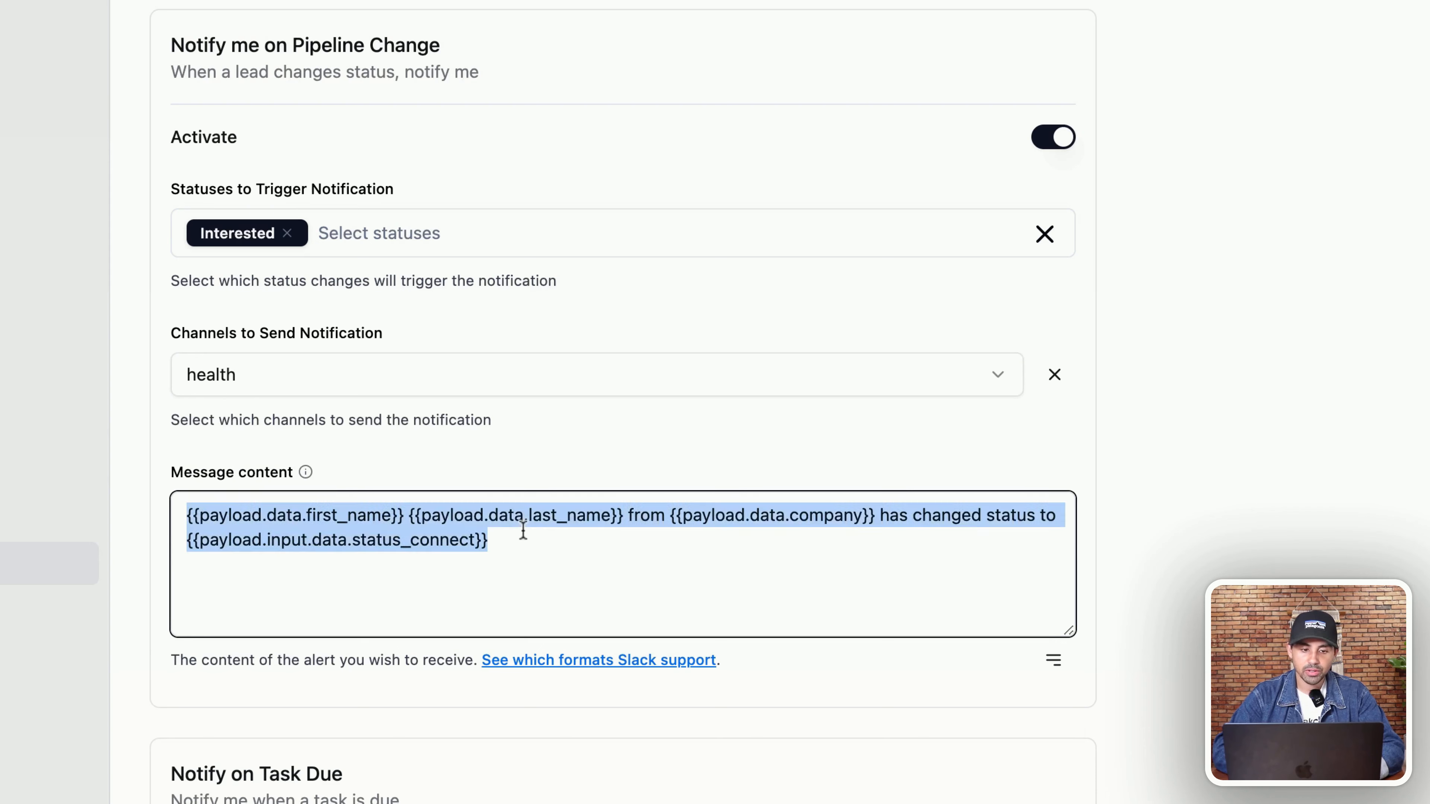
{"action": "key", "text": "BackSpace"}
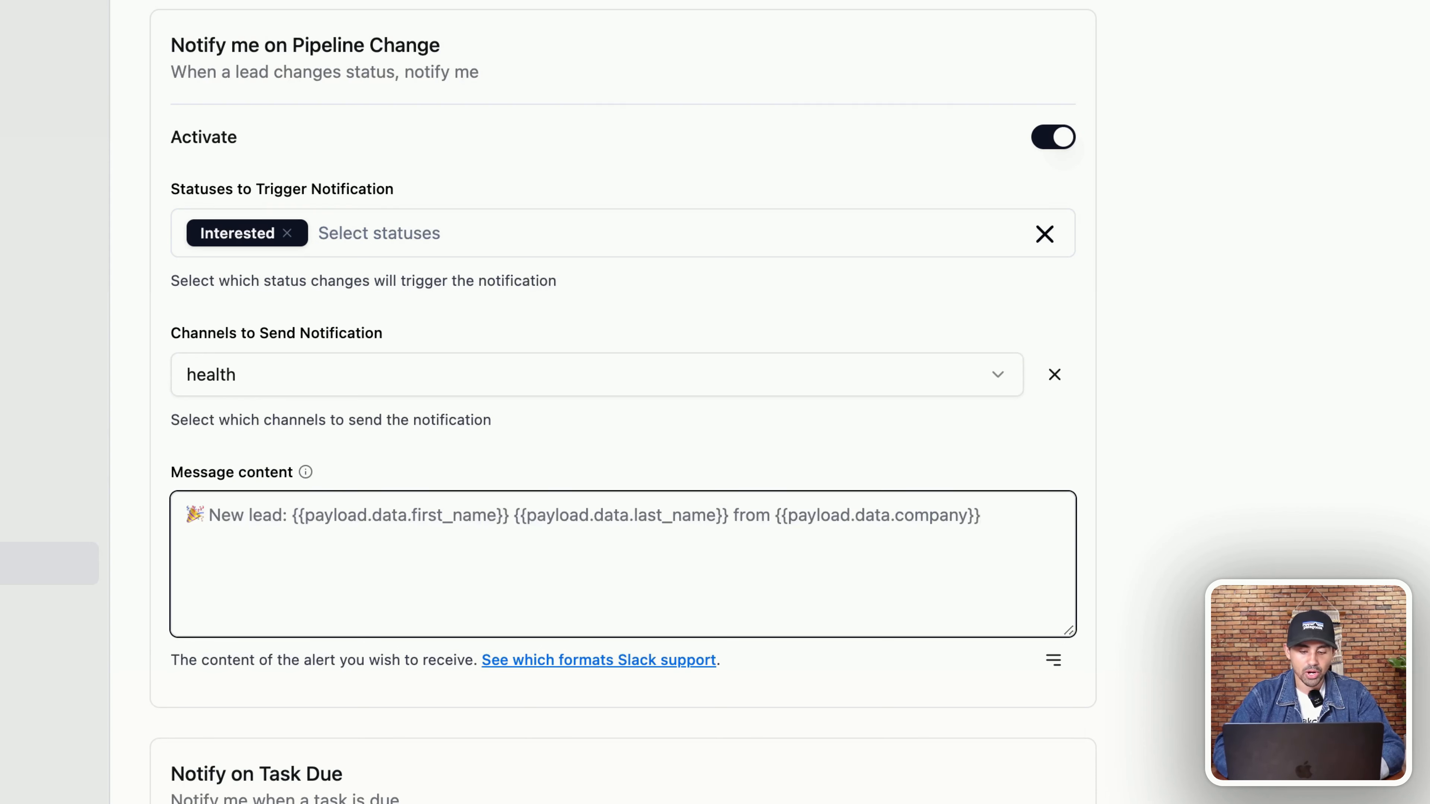
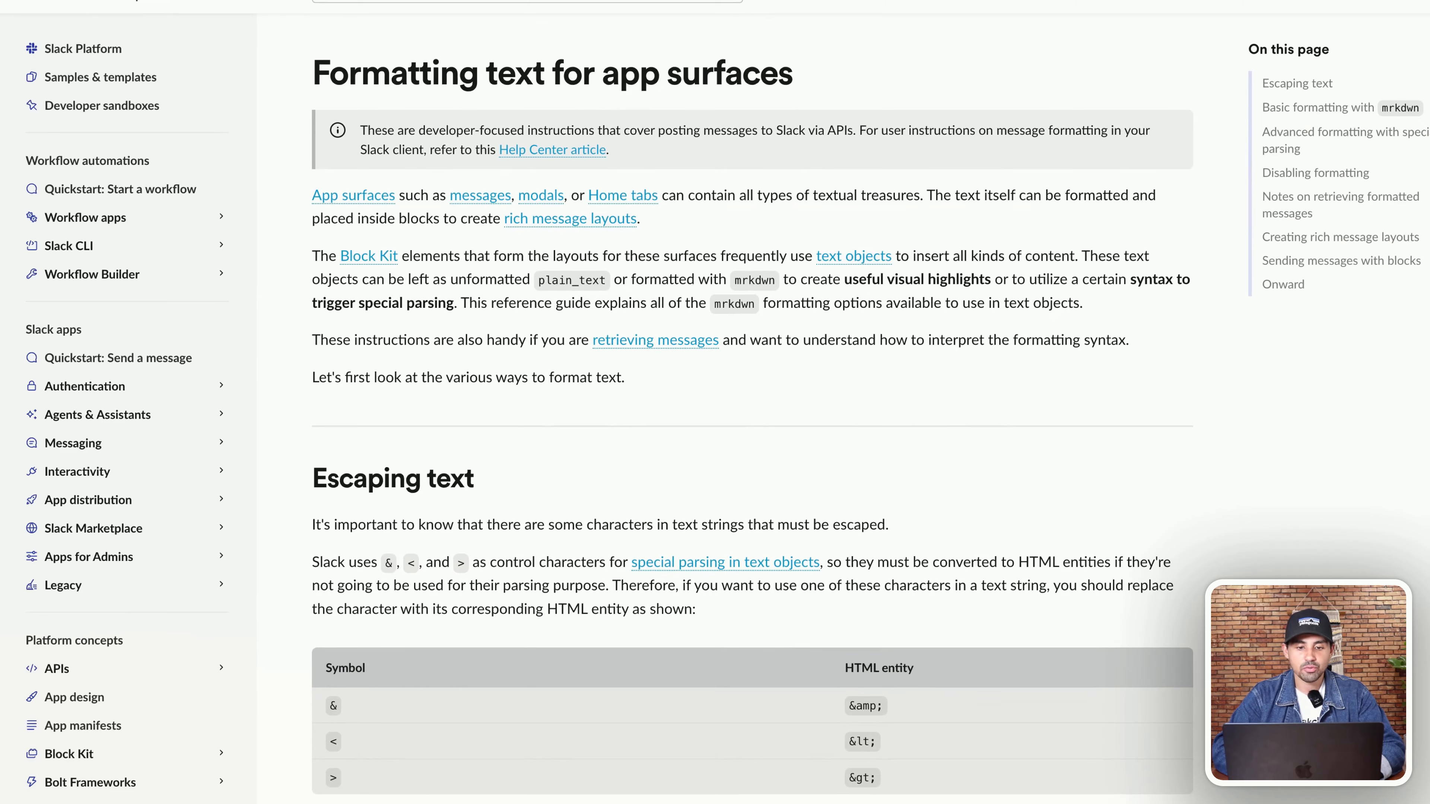
Examine the list and link syntax in Slack's "Formatting text for app surfaces" guide
{"action": "scroll", "coordinate": [680, 220], "scroll_direction": "down", "scroll_amount": 20}
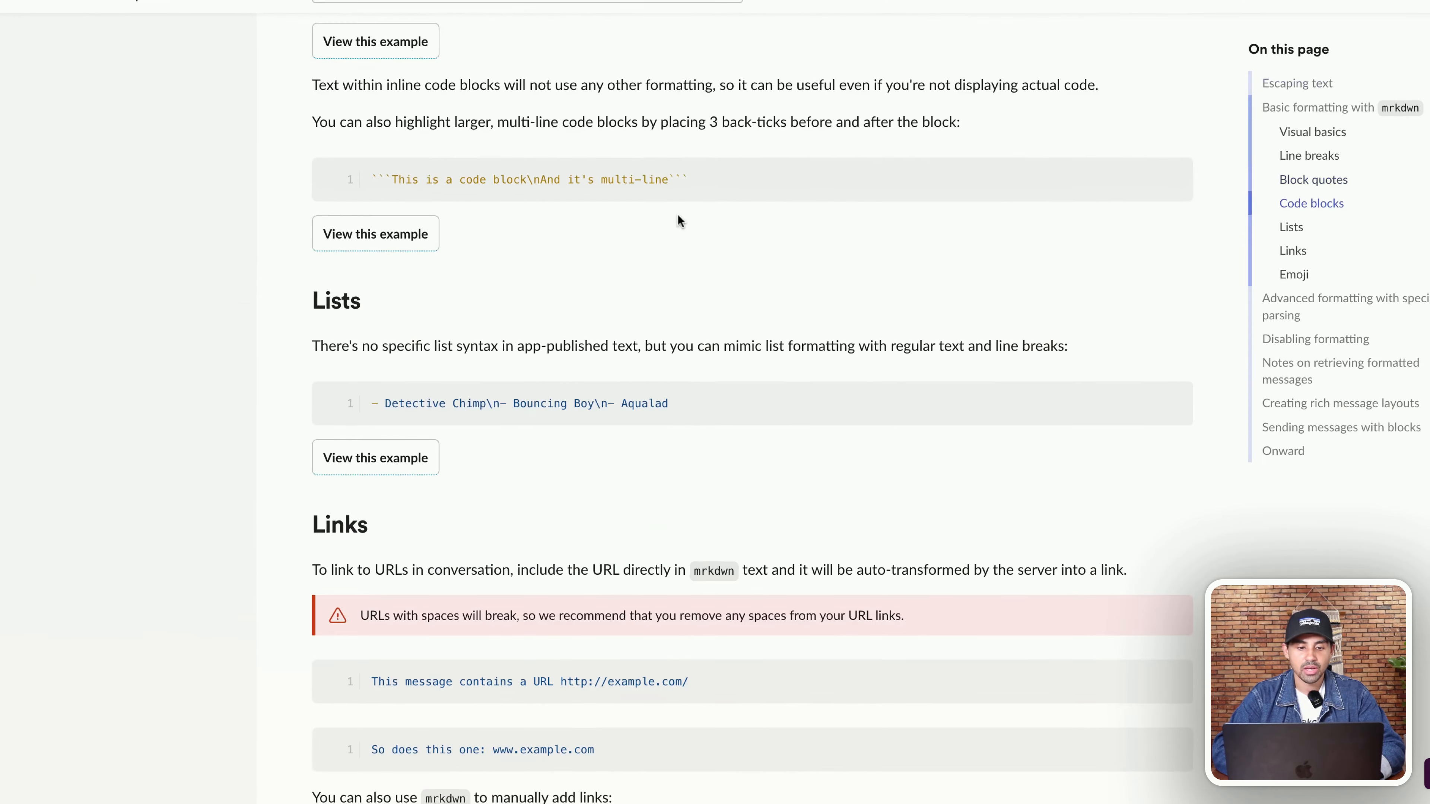
{"action": "scroll", "coordinate": [680, 220], "scroll_direction": "down", "scroll_amount": 3}
{"action": "scroll", "coordinate": [680, 220], "scroll_direction": "down", "scroll_amount": 2}
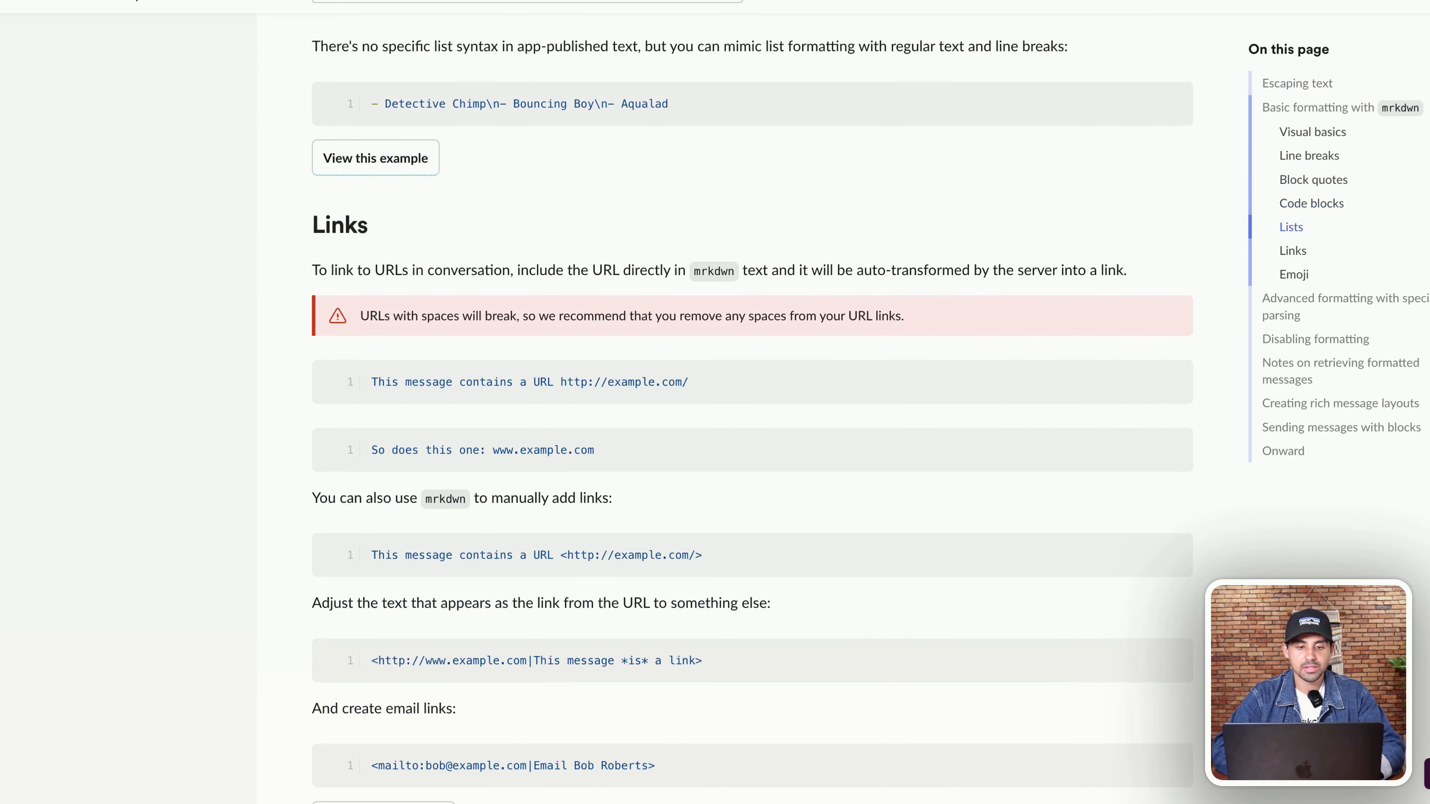
Review the link syntax in Slack's formatting guide and the "You're taking over now" wording in the pipeline change message content
{"action": "scroll", "coordinate": [680, 220], "scroll_direction": "down", "scroll_amount": 10}
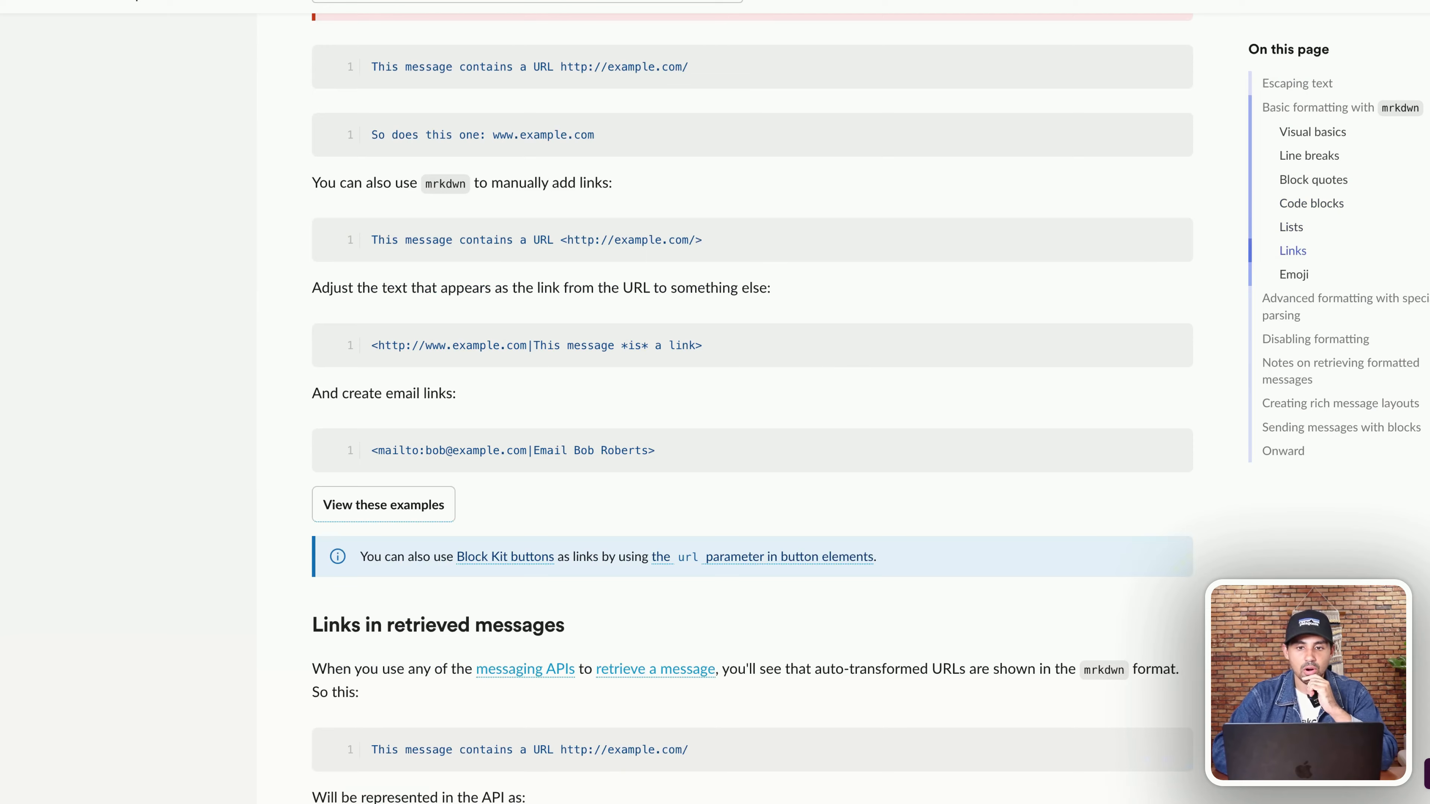
{"action": "key", "text": "ctrl+shift+Tab"}
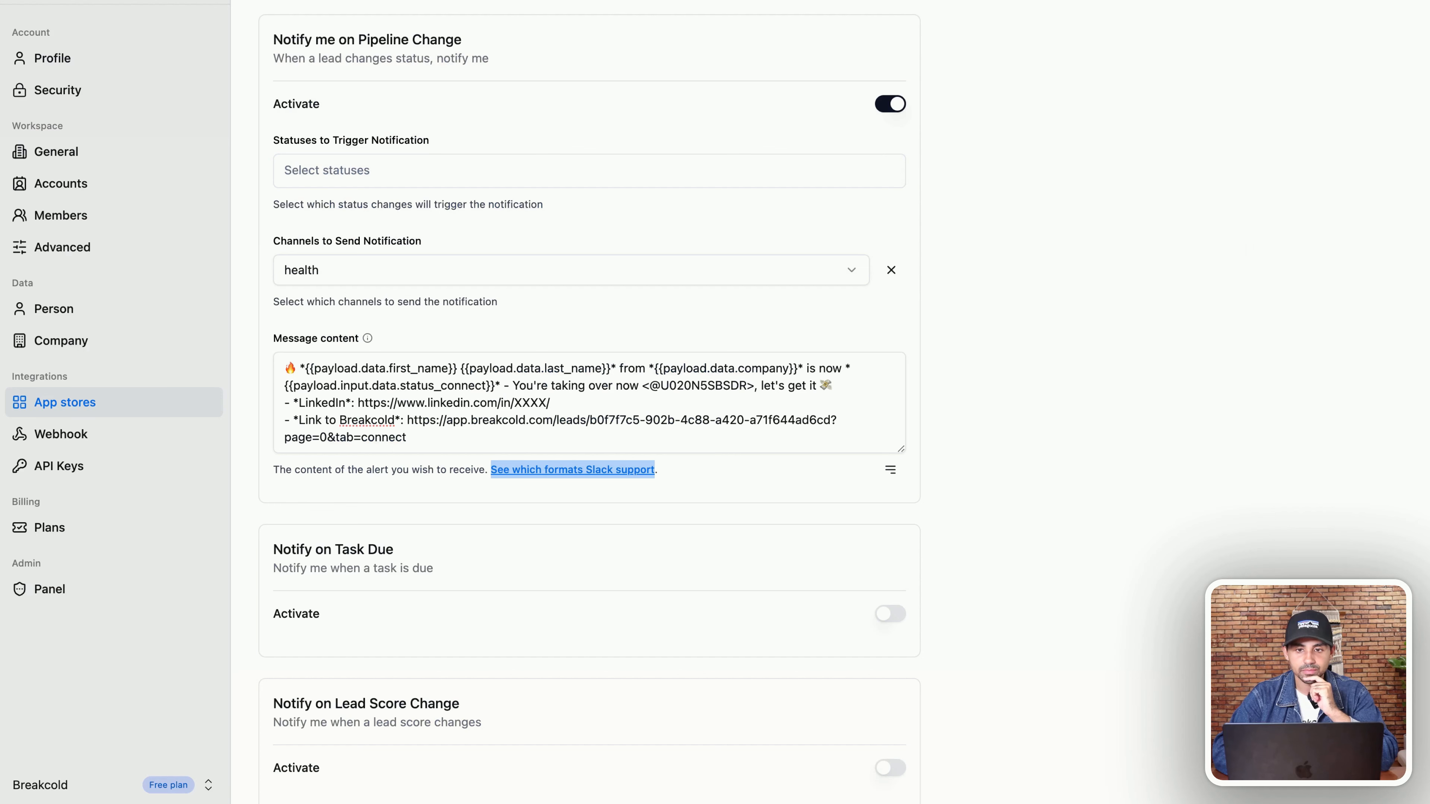
{"action": "left_click", "coordinate": [504, 399]}
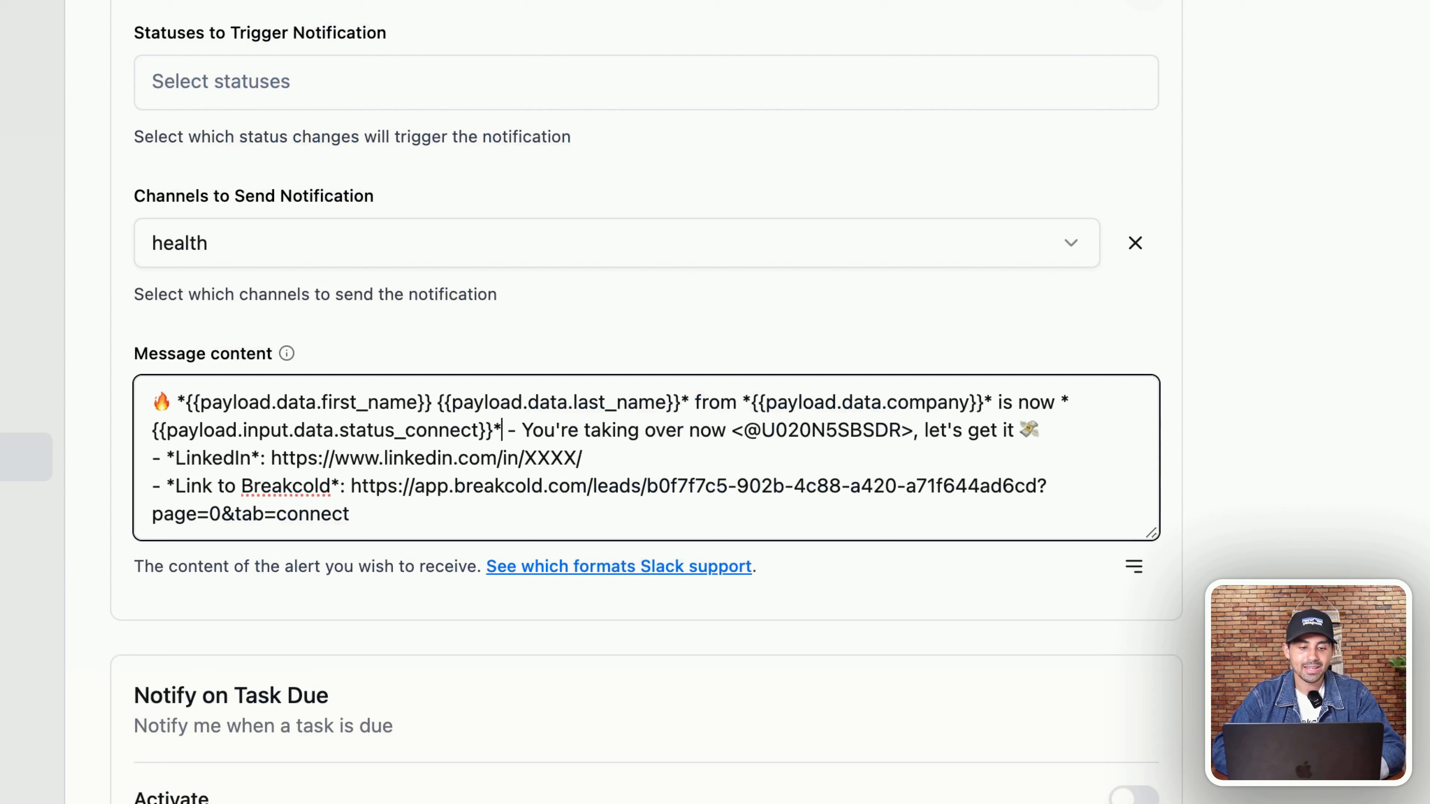
{"action": "key", "text": "alt+shift+Right"}
{"action": "key", "text": "alt+shift+Right"}
{"action": "key", "text": "alt+shift+Right"}
{"action": "key", "text": "alt+shift+Right"}
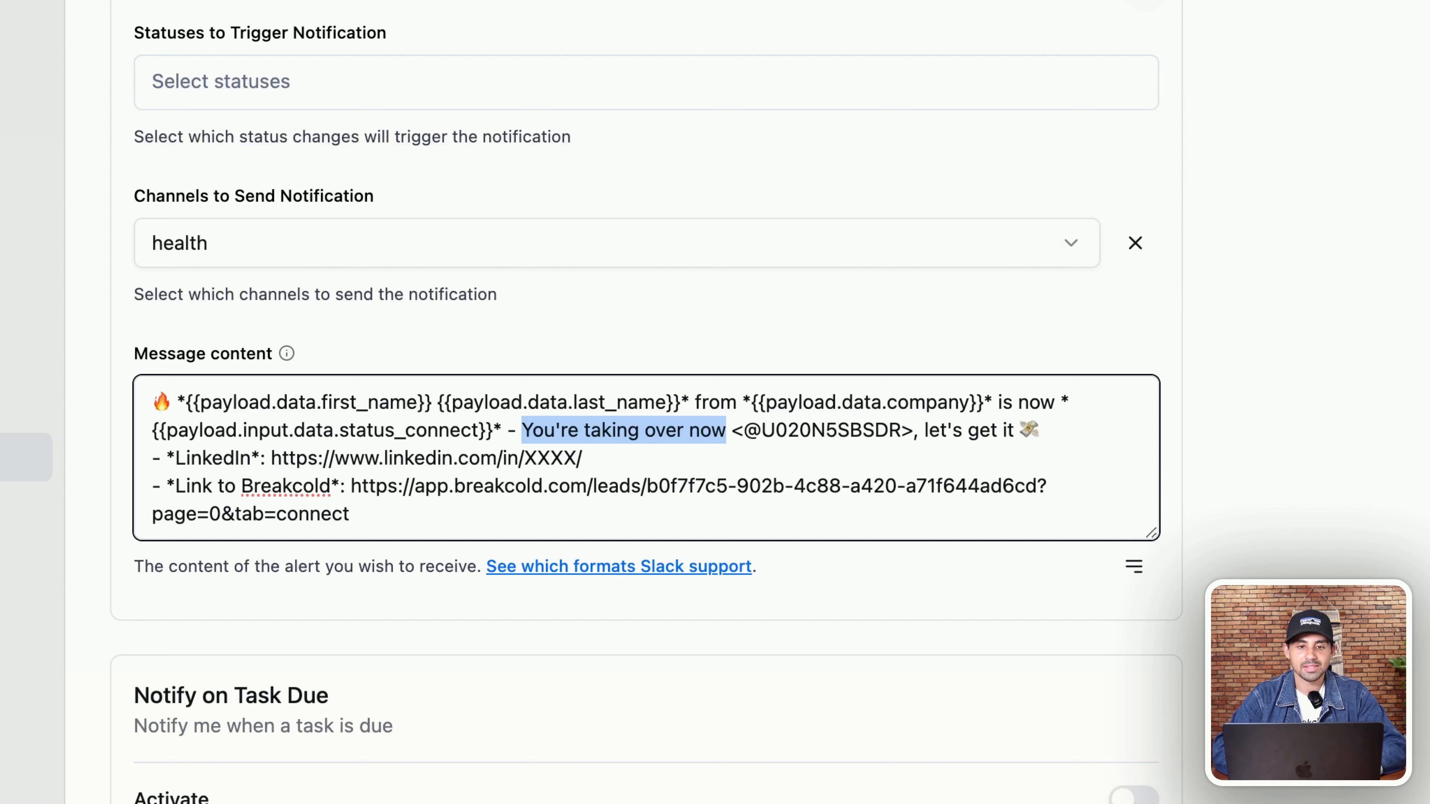
{"action": "left_click", "coordinate": [584, 458]}
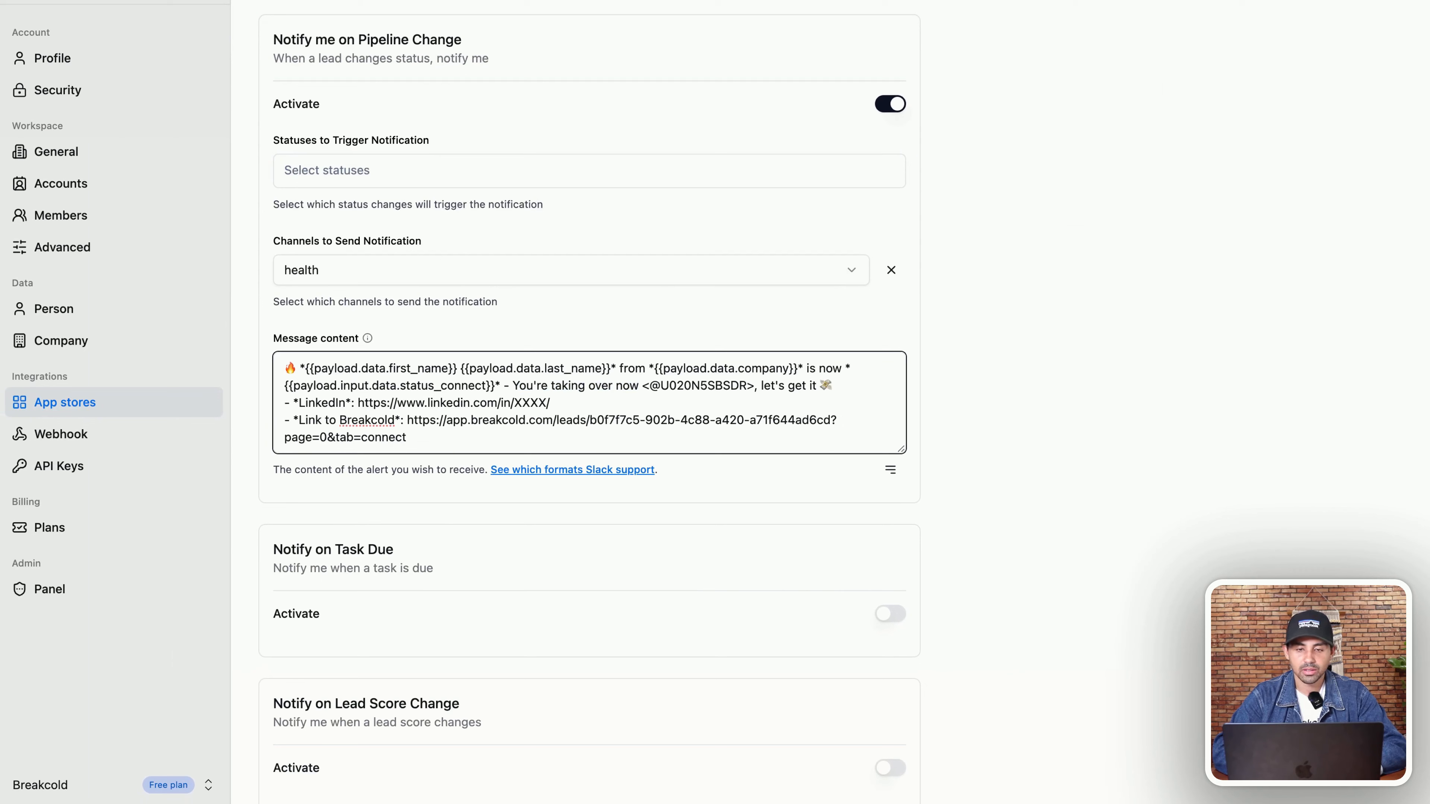
Save the Slack alert configuration
{"action": "scroll", "coordinate": [589, 402], "scroll_direction": "down", "scroll_amount": 3}
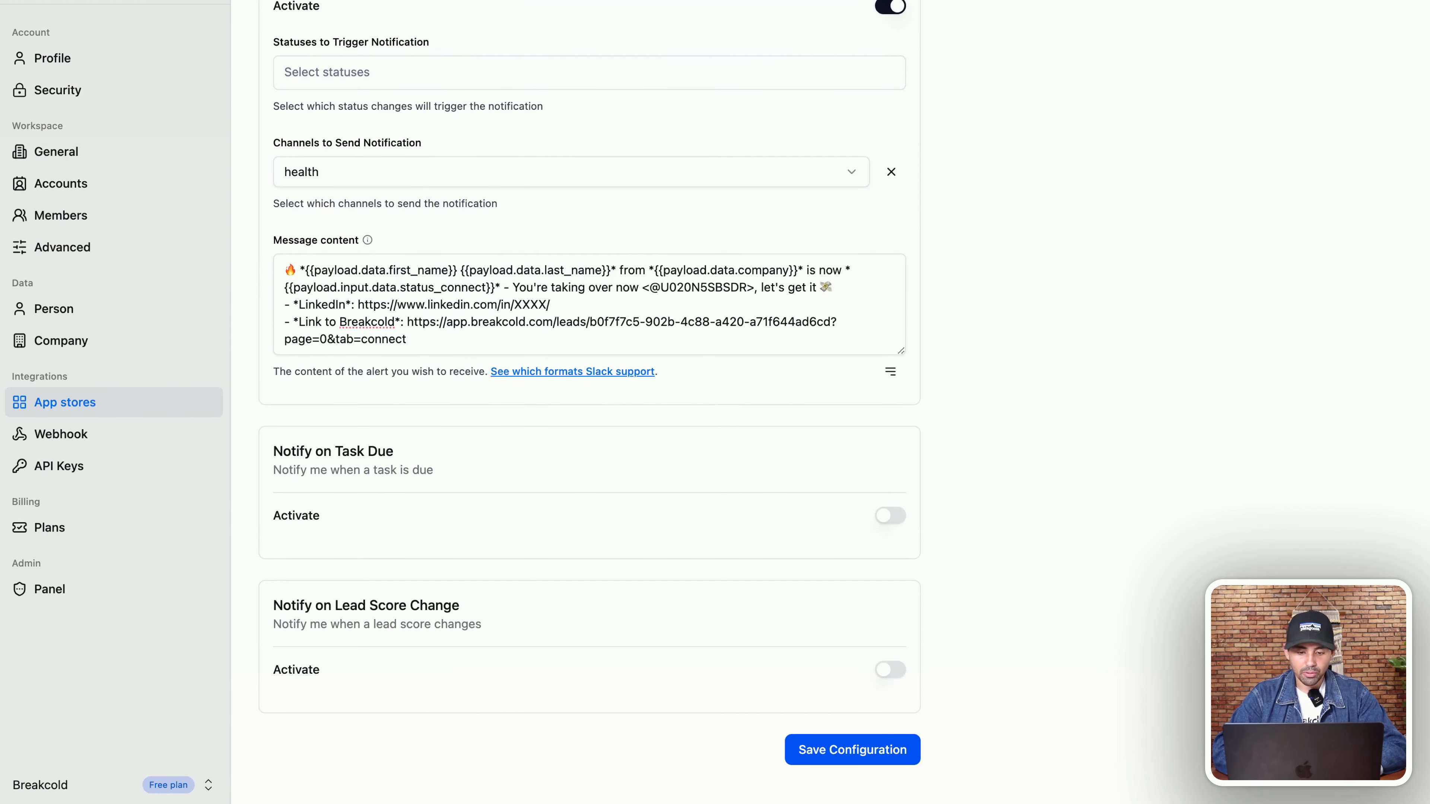
{"action": "left_click", "coordinate": [853, 750]}
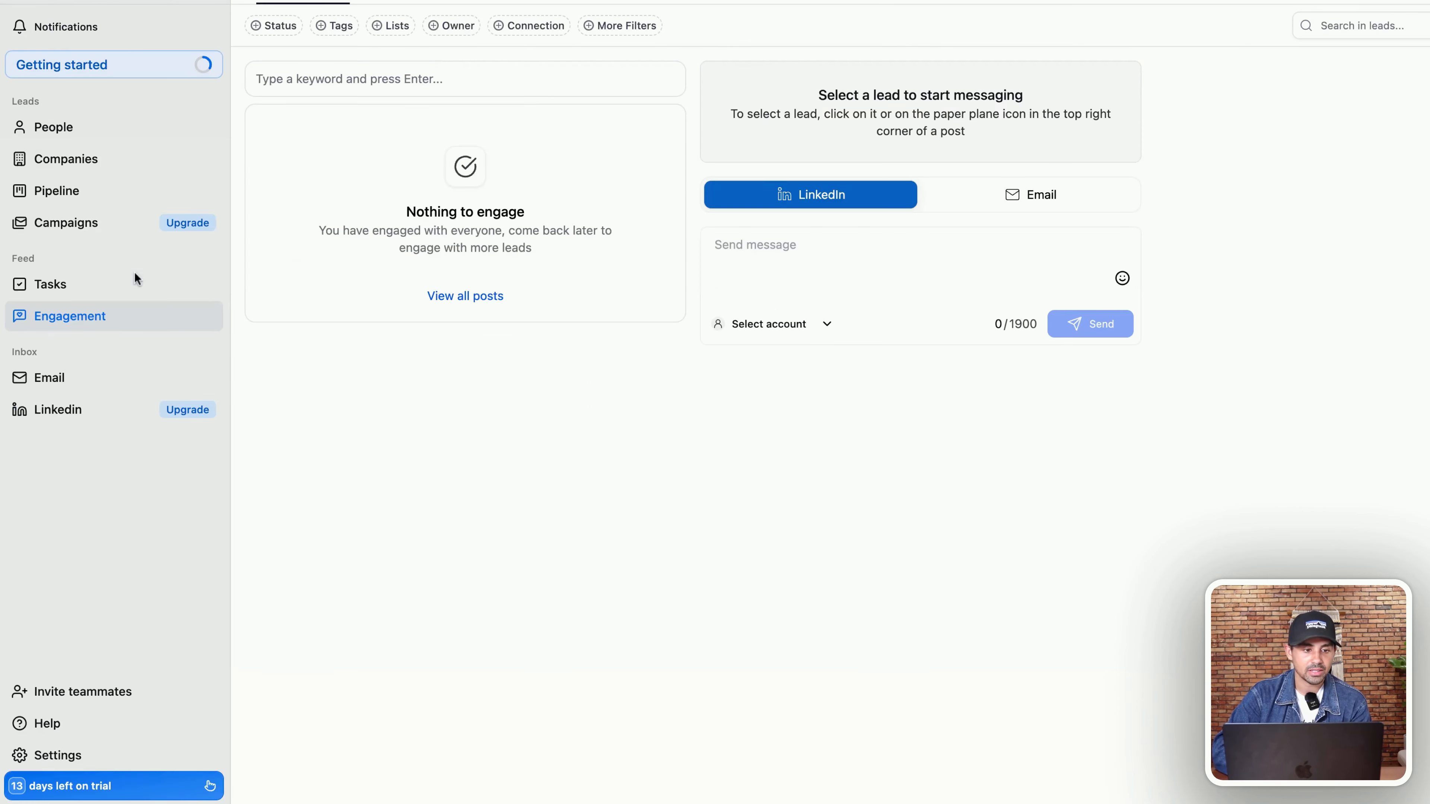
Open the lead pipeline filtered to the Prospects list and locate its Interested stage
{"action": "left_click", "coordinate": [85, 192]}
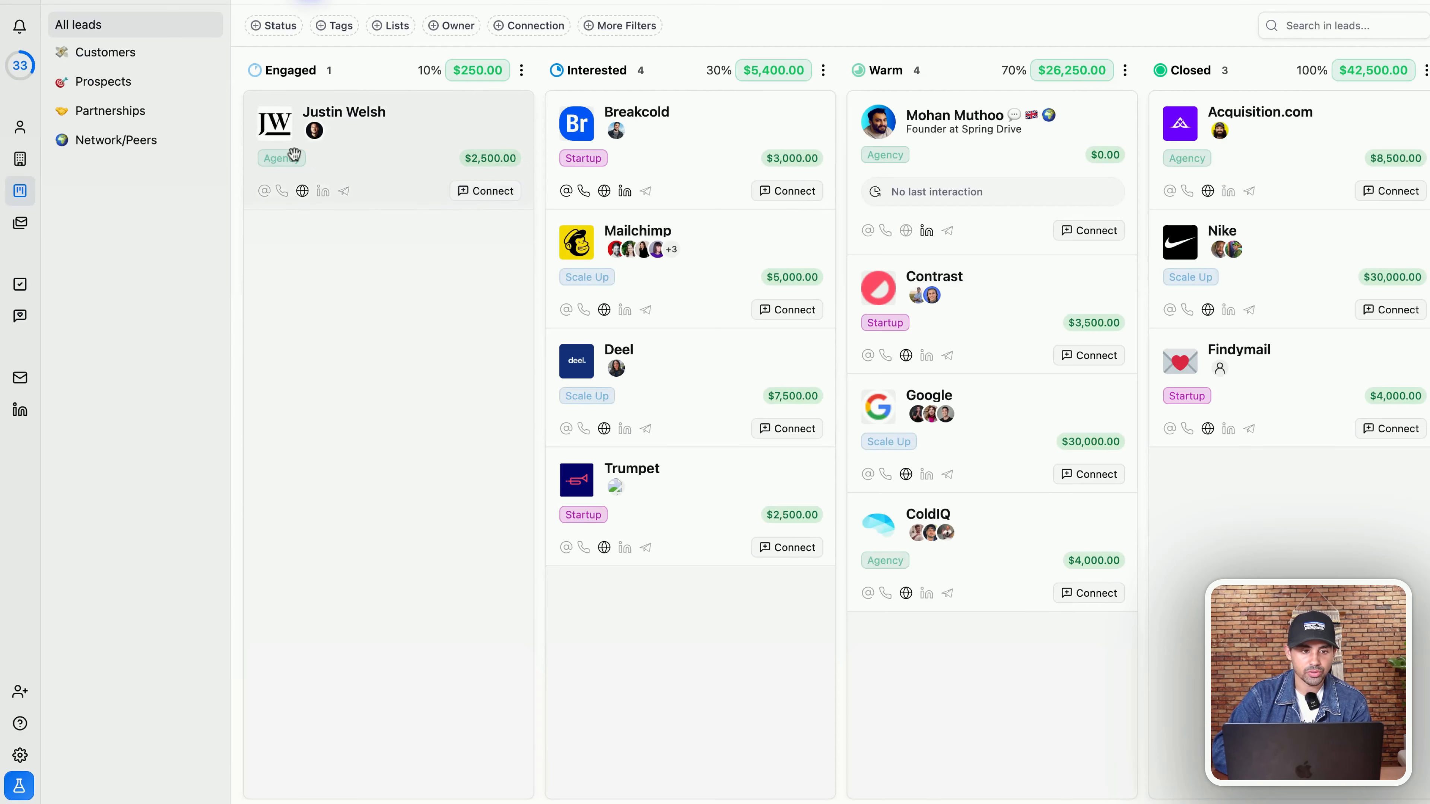
{"action": "left_click", "coordinate": [117, 89]}
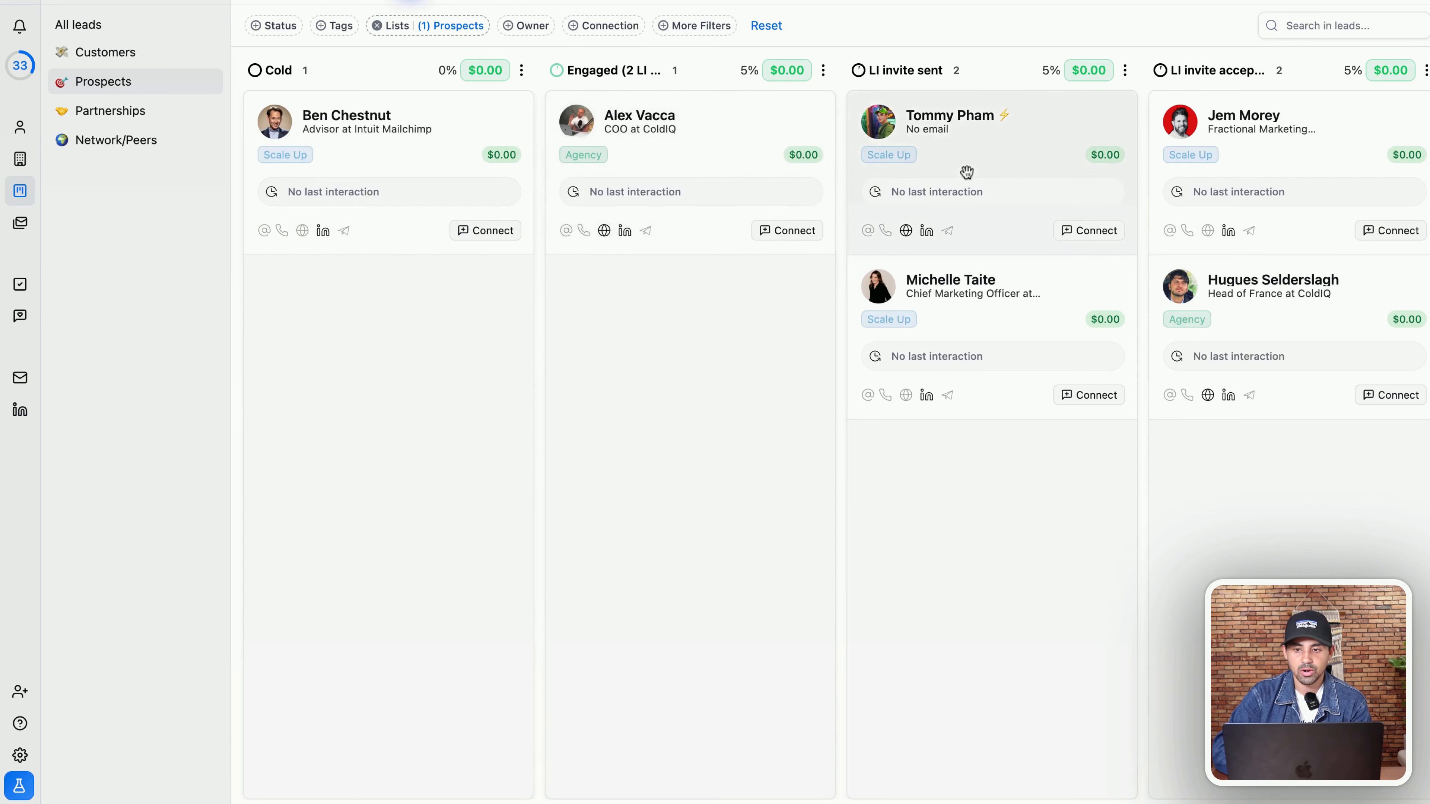
{"action": "scroll", "coordinate": [966, 172], "scroll_direction": "right", "scroll_amount": 15}
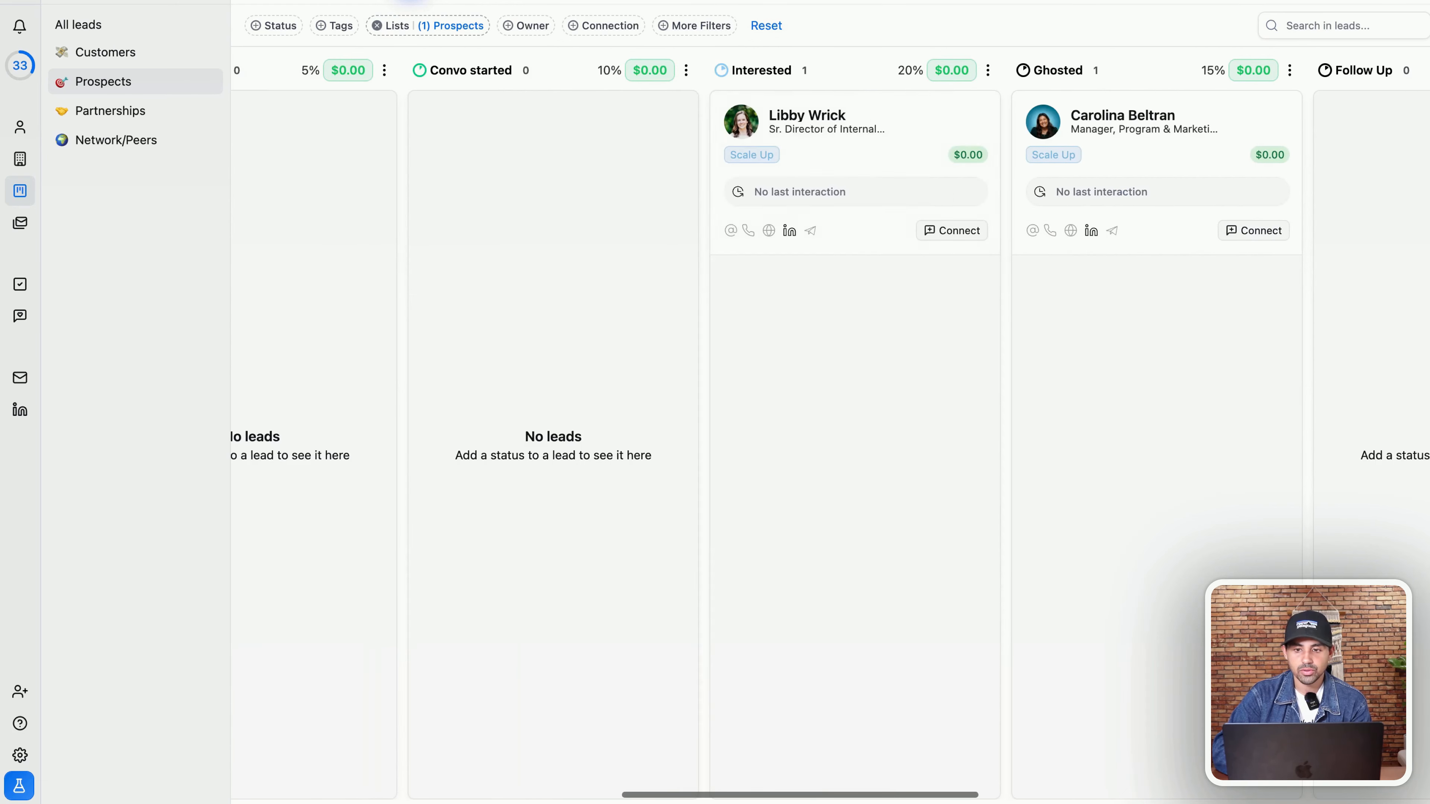
{"action": "scroll", "coordinate": [693, 171], "scroll_direction": "right", "scroll_amount": 5}
{"action": "scroll", "coordinate": [698, 134], "scroll_direction": "left", "scroll_amount": 5}
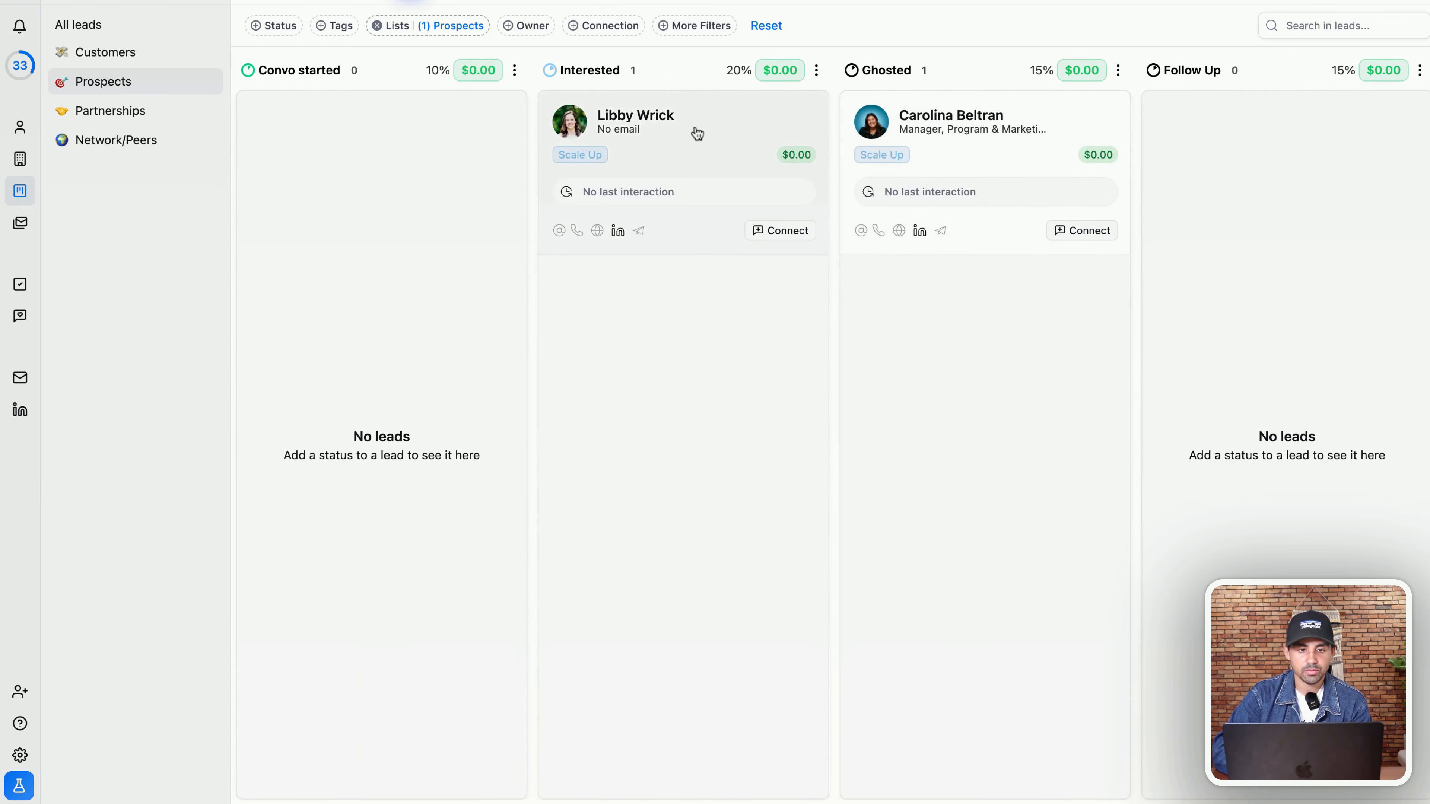
Move the lead in the Interested stage to Convo started and back to Interested
{"action": "left_click_drag", "start_coordinate": [697, 134], "coordinate": [610, 149]}
{"action": "left_click_drag", "start_coordinate": [698, 133], "coordinate": [495, 130]}
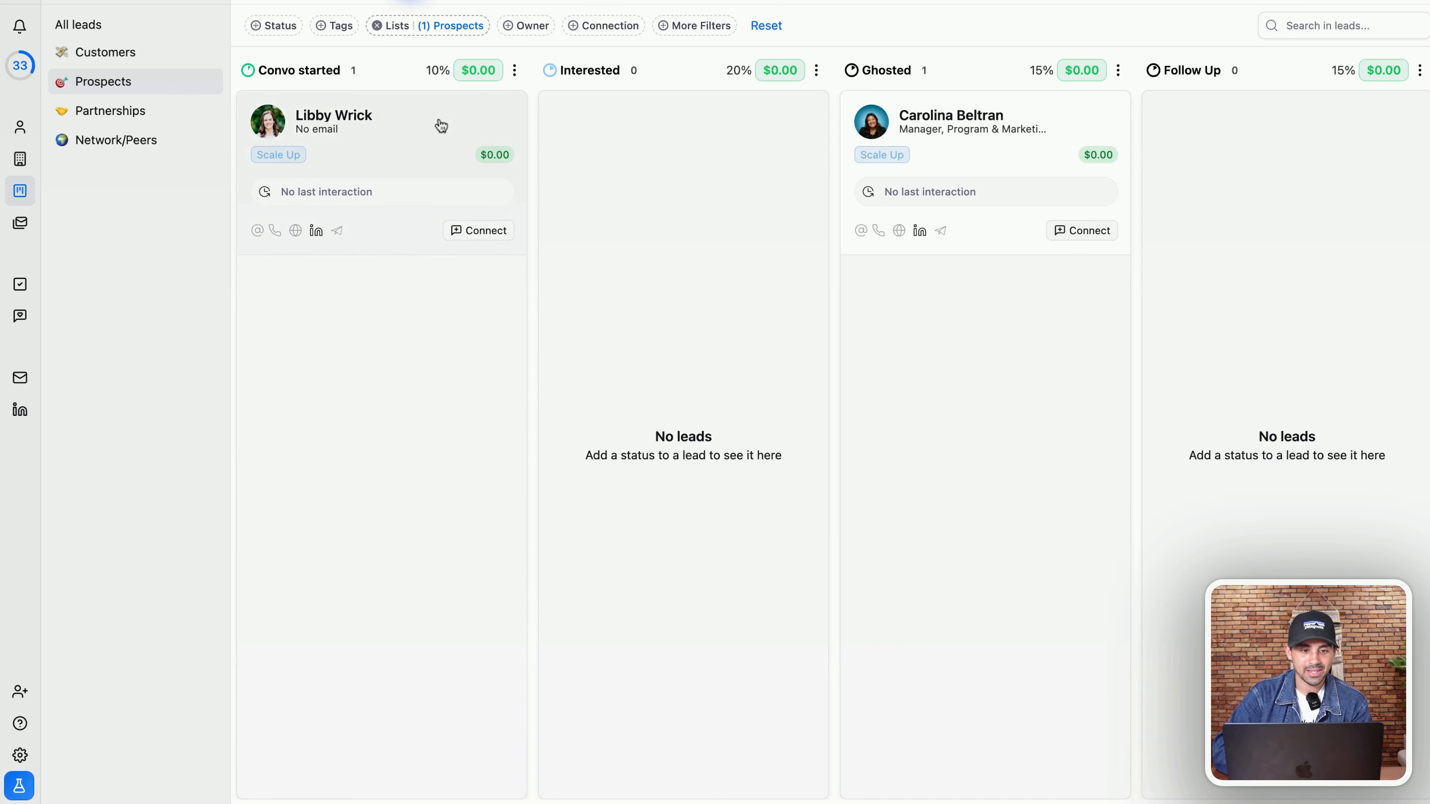
{"action": "left_click_drag", "start_coordinate": [437, 138], "coordinate": [673, 144]}
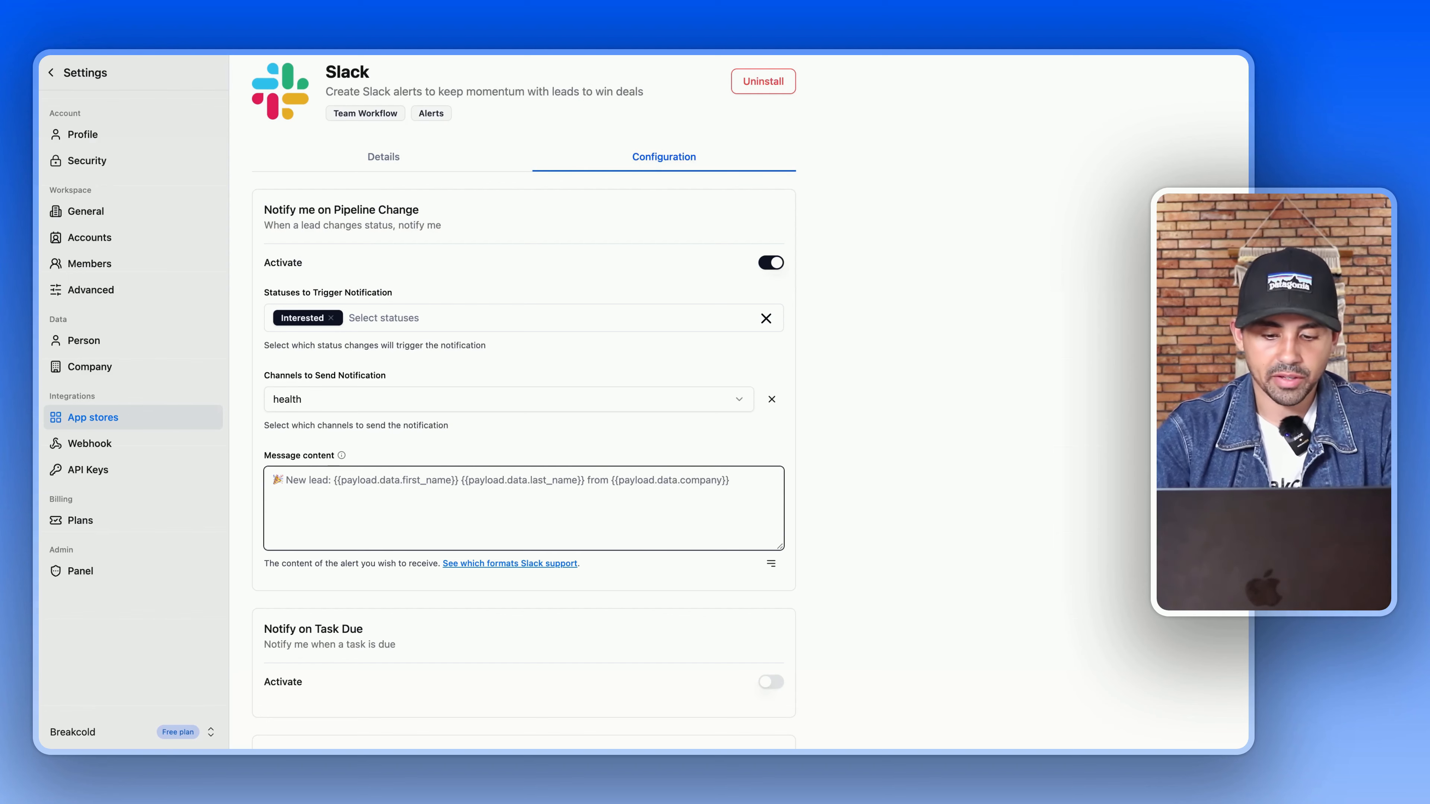
Write "*Another*" with bold markup as the message content of the pipeline change notification
{"action": "type", "text": "Another"}
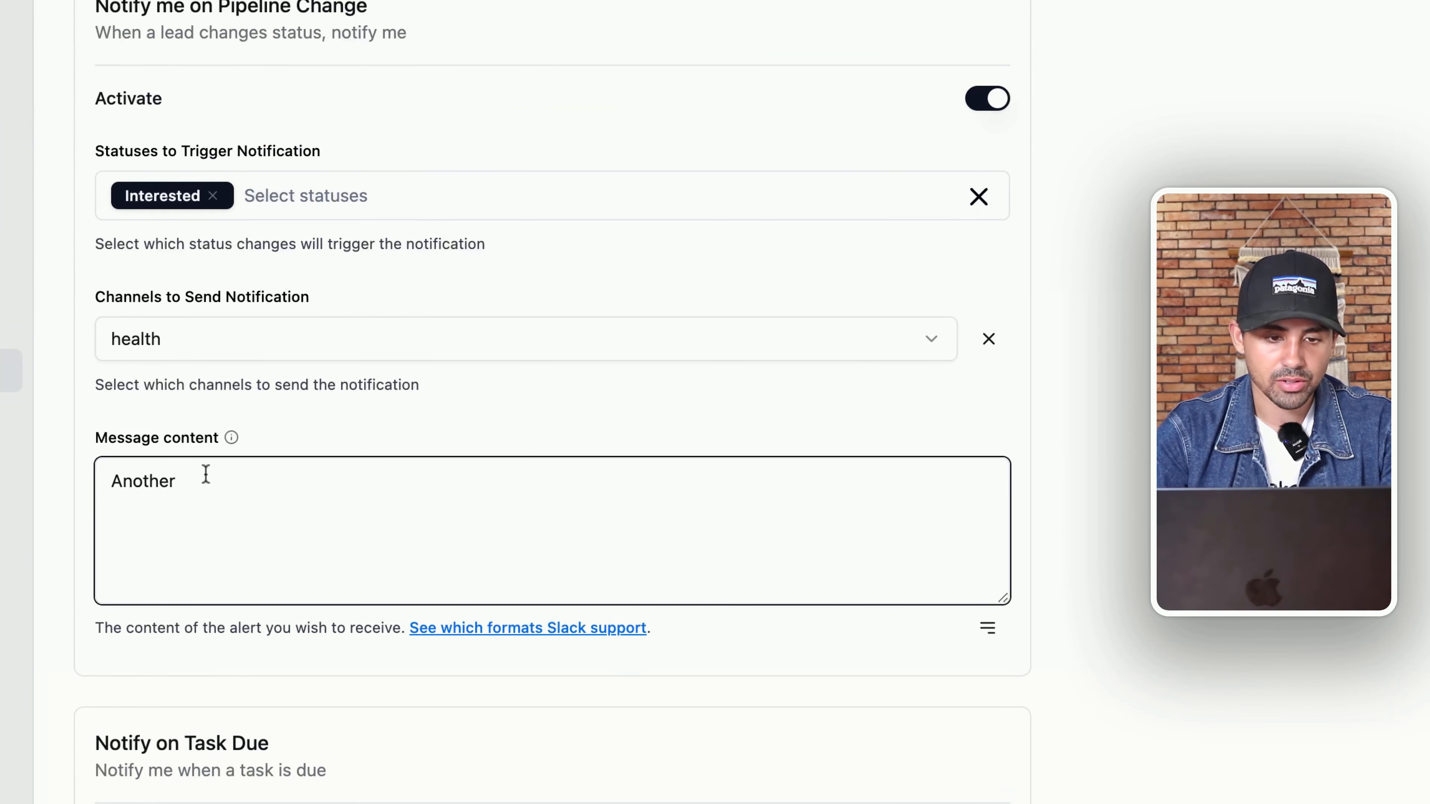
{"action": "key", "text": "super+Left"}
{"action": "type", "text": "*"}
{"action": "key", "text": "super+Right"}
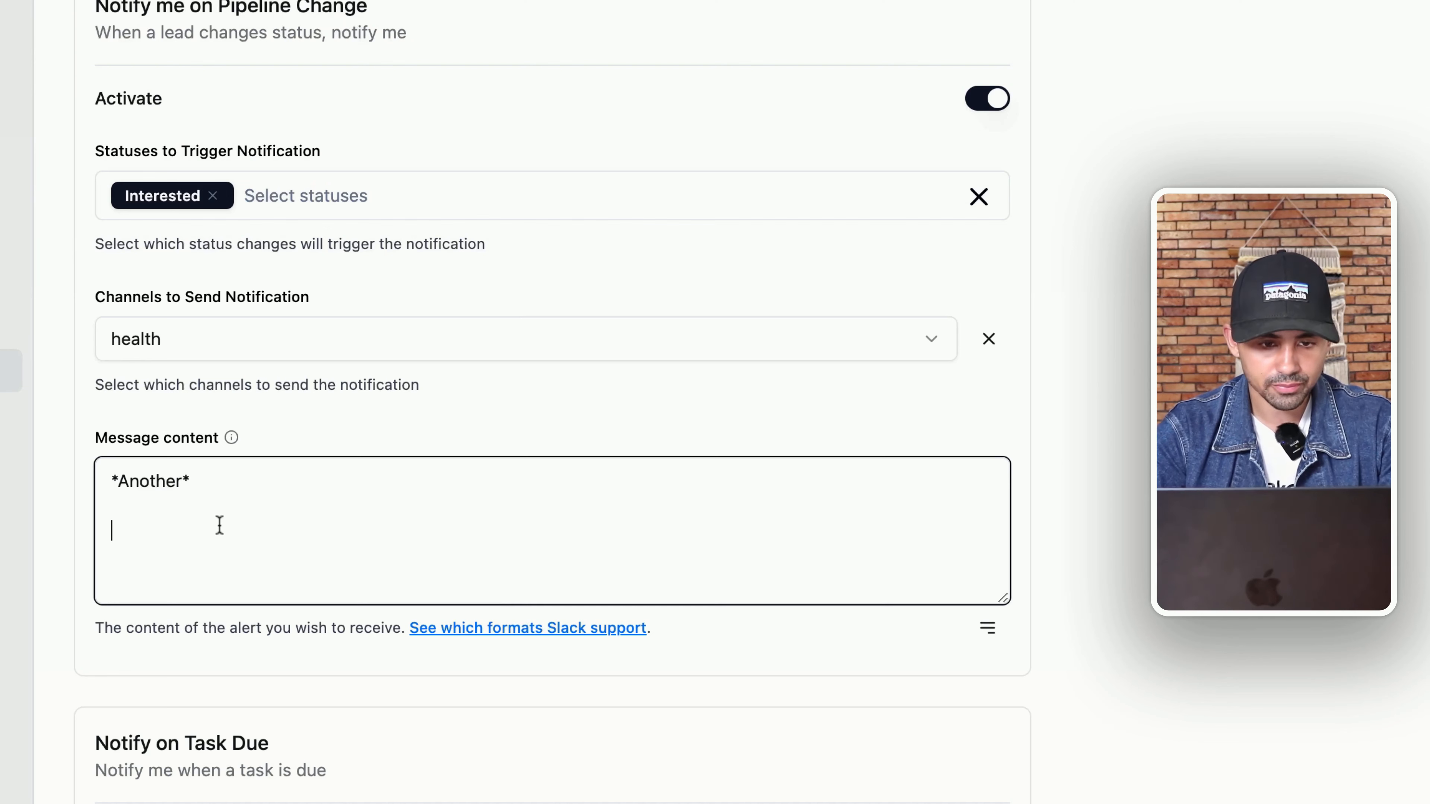
Replace the message content with the full lead status alert template and trim it down to only the Slack member mention
{"action": "key", "text": "super+a"}
{"action": "type", "text": "🔥 *{{payload.data.first_name}} {{payload.data.last_name}}* from *{{payload.data.company}}* is now *{{payload.input.data.status_connect}}* - You're taking over now <@U020N5SBSDR>, let's get it 💸 - *LinkedIn*: https://www.linkedin.com/in/XXXX/ - *Link to Breakcold*: https://app.breakcold.com/leads/b0f7f7c5-902b-4c88-a420-a71f644ad6cd?page=0&tab=connect"}
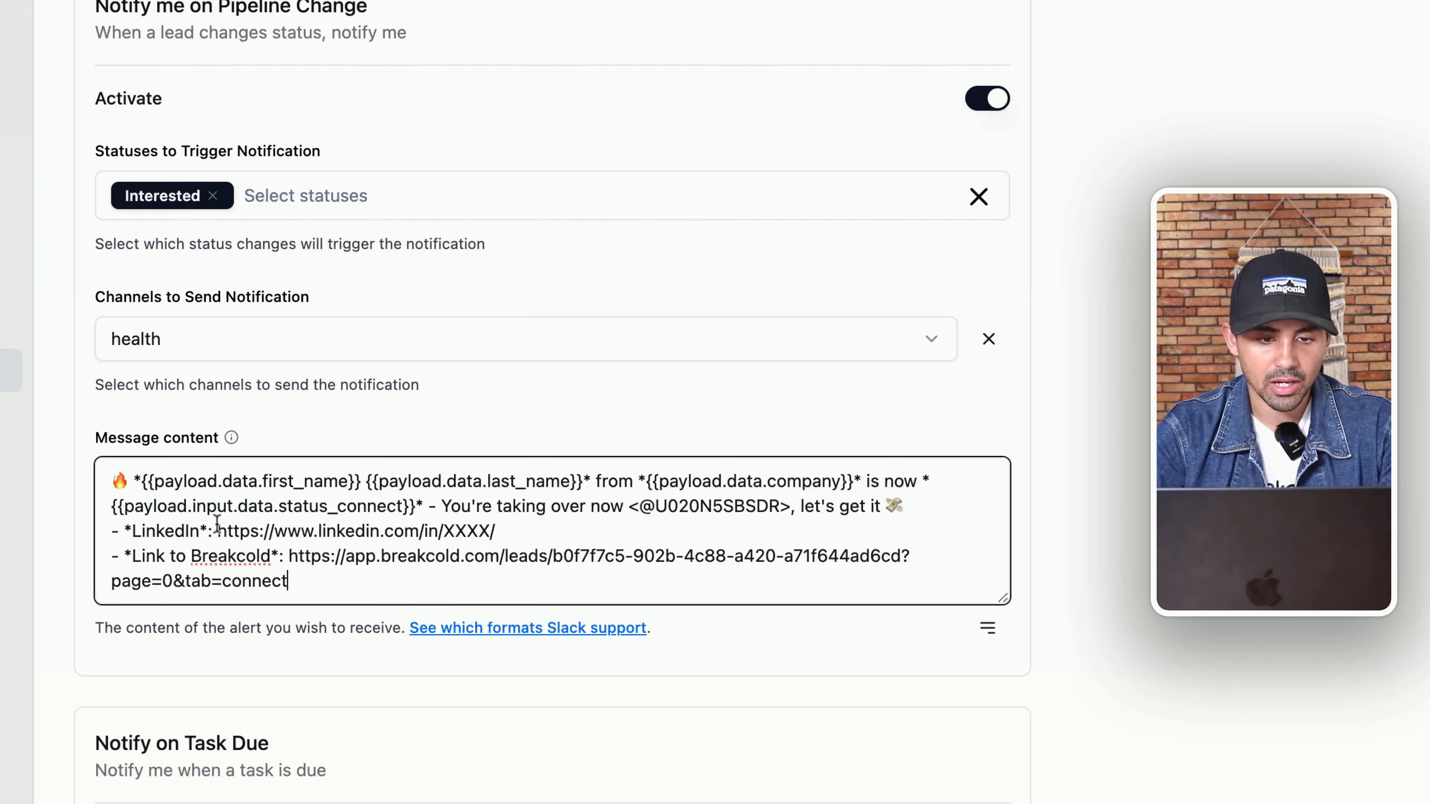
{"action": "left_click_drag", "start_coordinate": [626, 507], "coordinate": [90, 494]}
{"action": "key", "text": "BackSpace"}
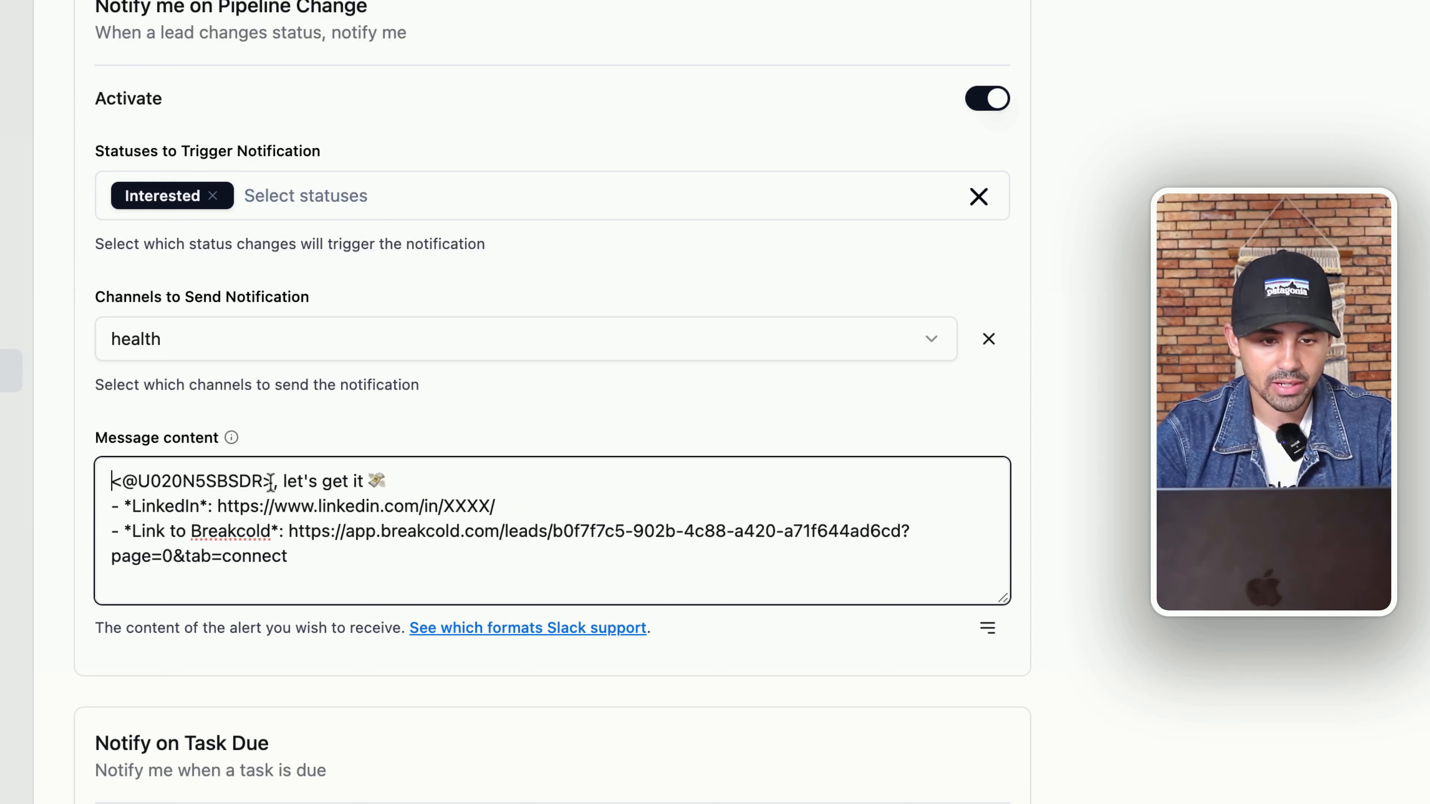
{"action": "left_click_drag", "start_coordinate": [299, 531], "coordinate": [270, 482]}
{"action": "key", "text": "super+shift+Down"}
{"action": "key", "text": "BackSpace"}
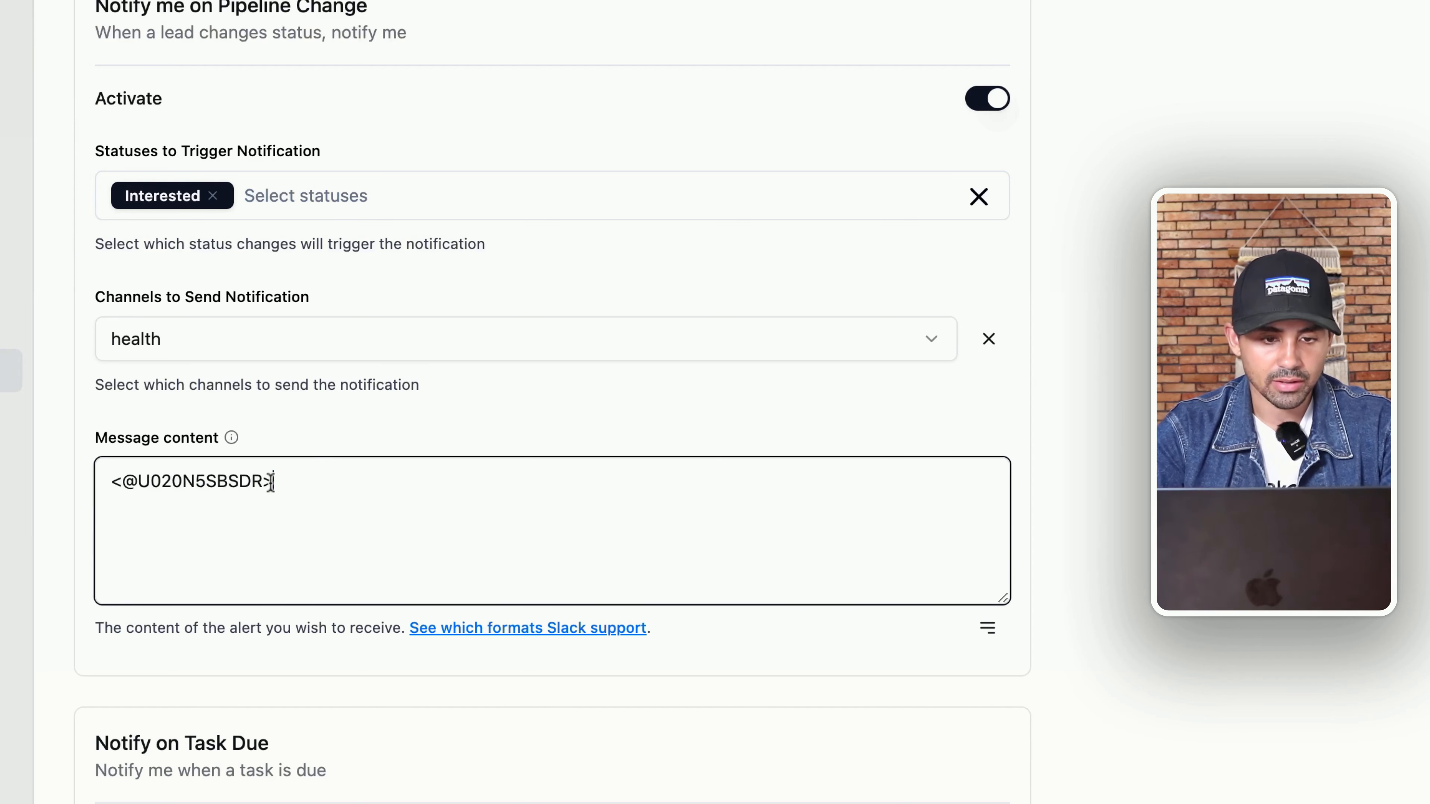
Examine the mention syntax in the message content, highlighting the member ID inside it and the complete mention
{"action": "left_click", "coordinate": [136, 481]}
{"action": "key", "text": "shift+Right"}
{"action": "key", "text": "shift+Right"}
{"action": "key", "text": "shift+Right"}
{"action": "key", "text": "shift+Right"}
{"action": "key", "text": "shift+Right"}
{"action": "key", "text": "shift+Right"}
{"action": "key", "text": "shift+Right"}
{"action": "key", "text": "shift+Right"}
{"action": "key", "text": "shift+Right"}
{"action": "key", "text": "shift+Right"}
{"action": "key", "text": "shift+Right"}
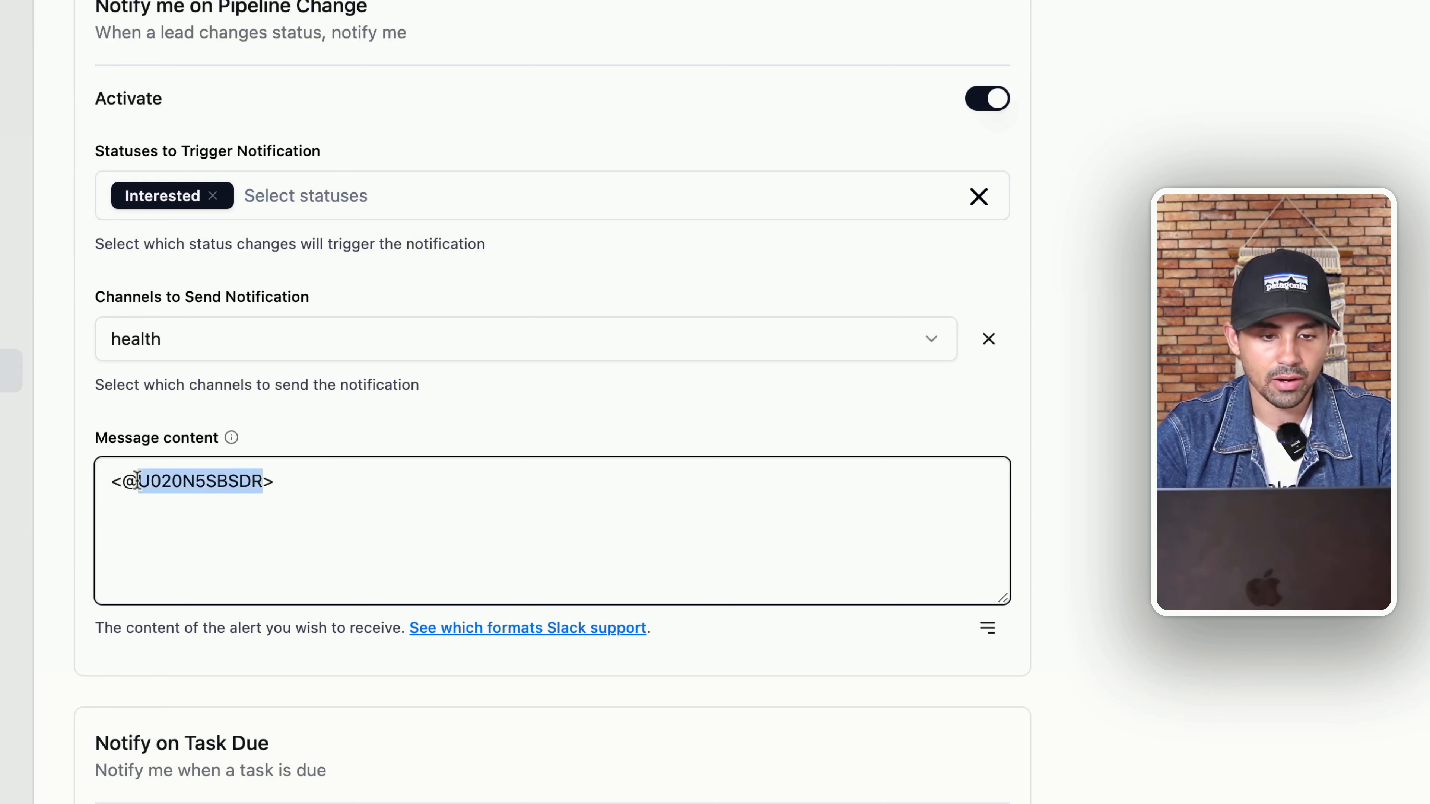
{"action": "left_click", "coordinate": [223, 480]}
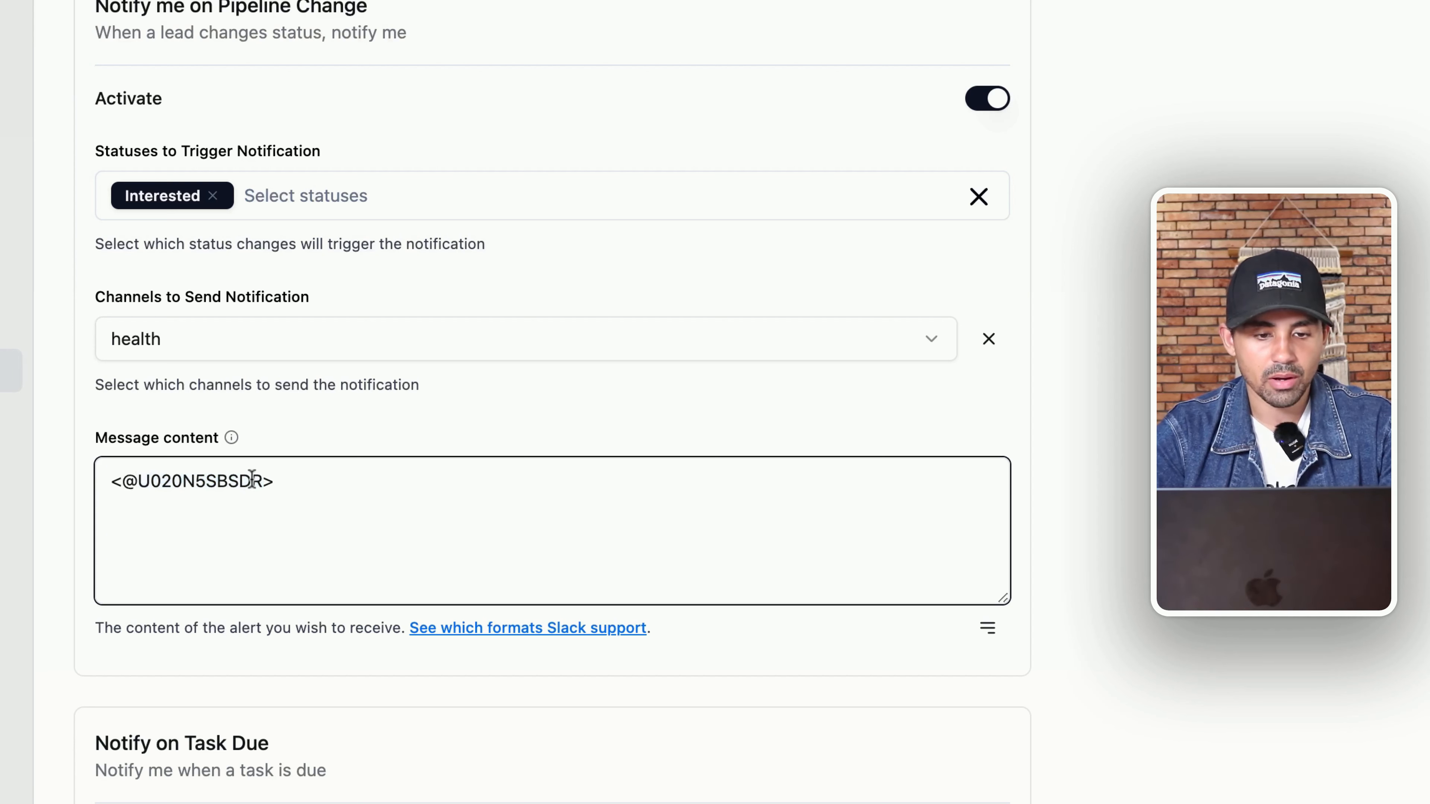
{"action": "left_click", "coordinate": [298, 482]}
{"action": "triple_click", "coordinate": [207, 481]}
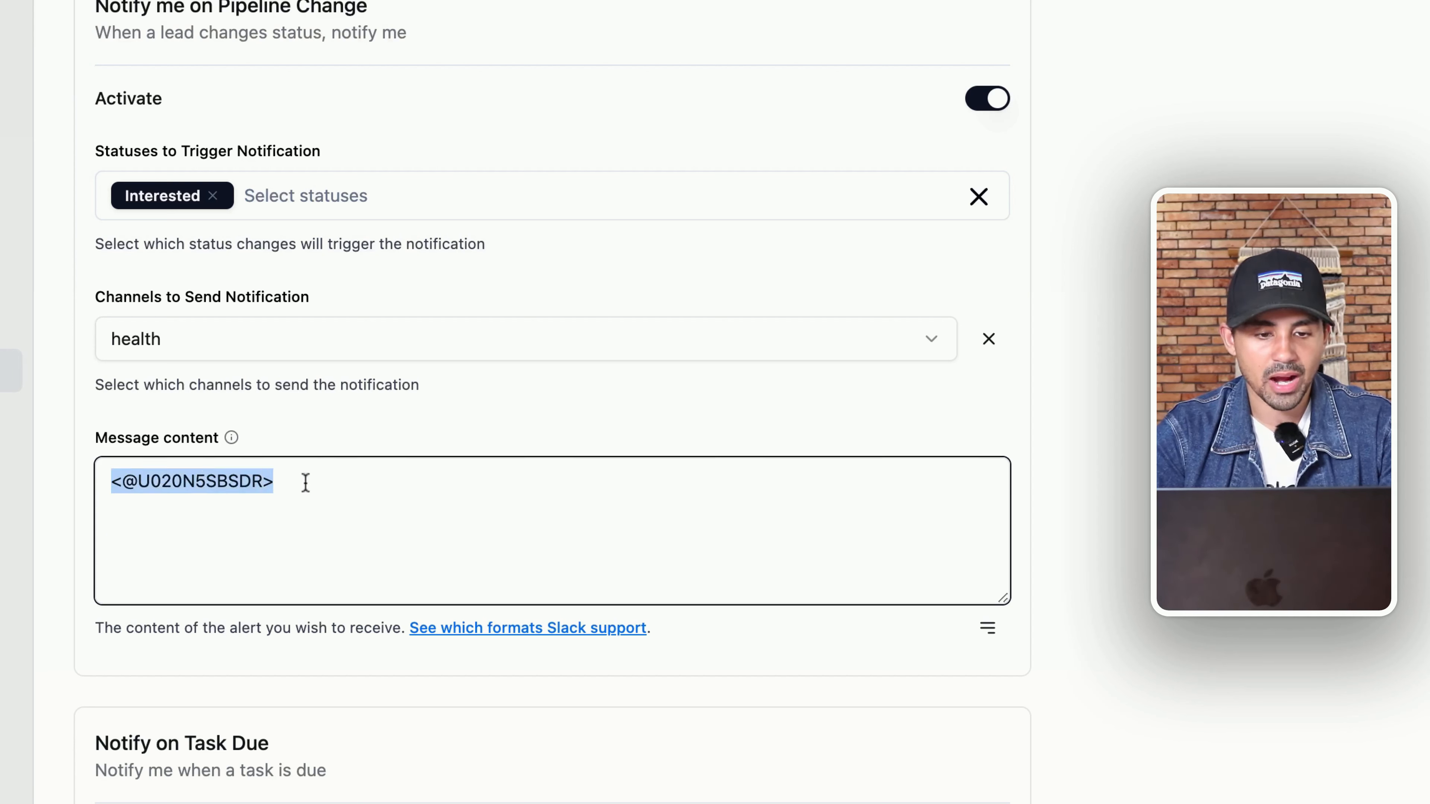
{"action": "left_click", "coordinate": [212, 482]}
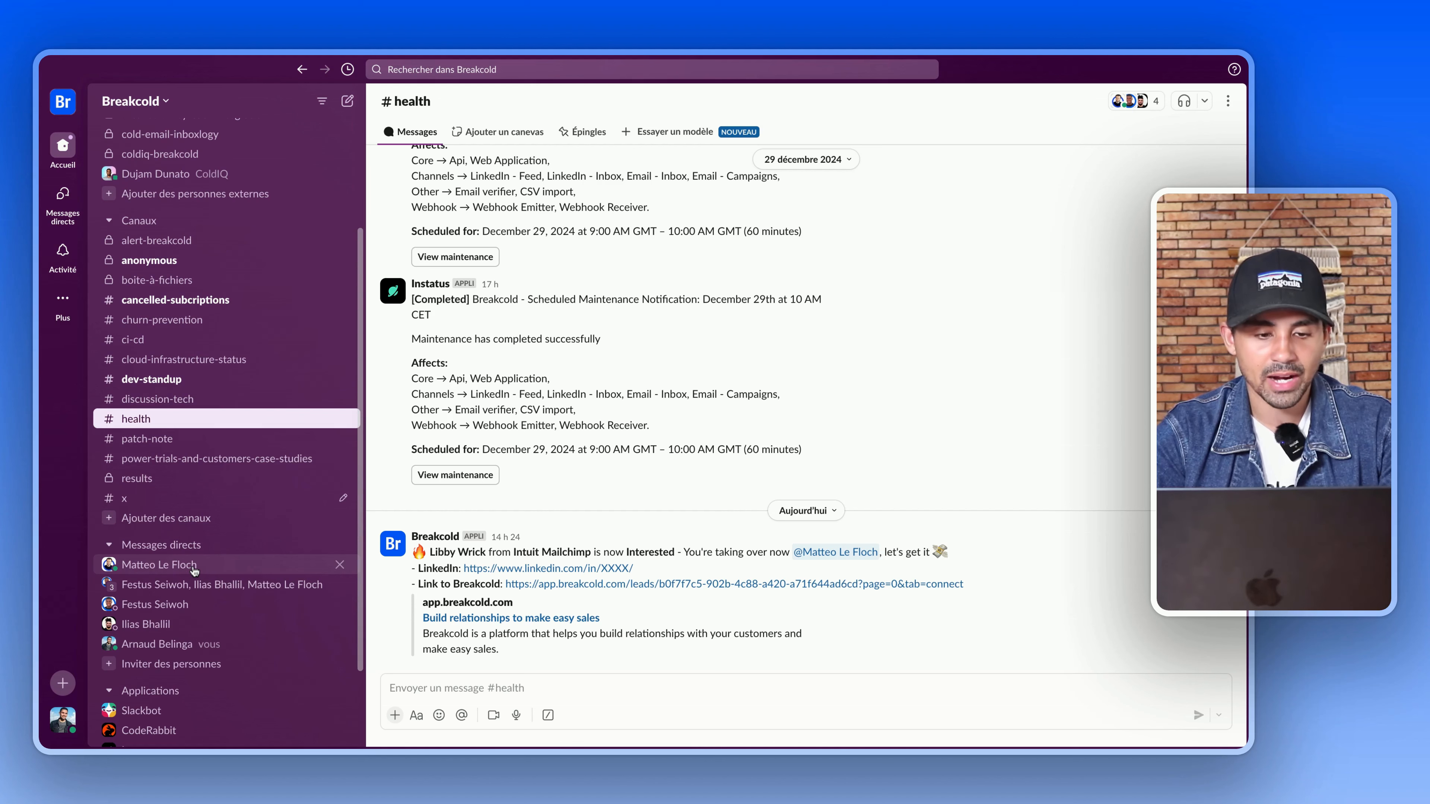
In Slack, open the Customer Experience teammate's direct conversation and copy the member ID from their full profile
{"action": "left_click", "coordinate": [167, 605]}
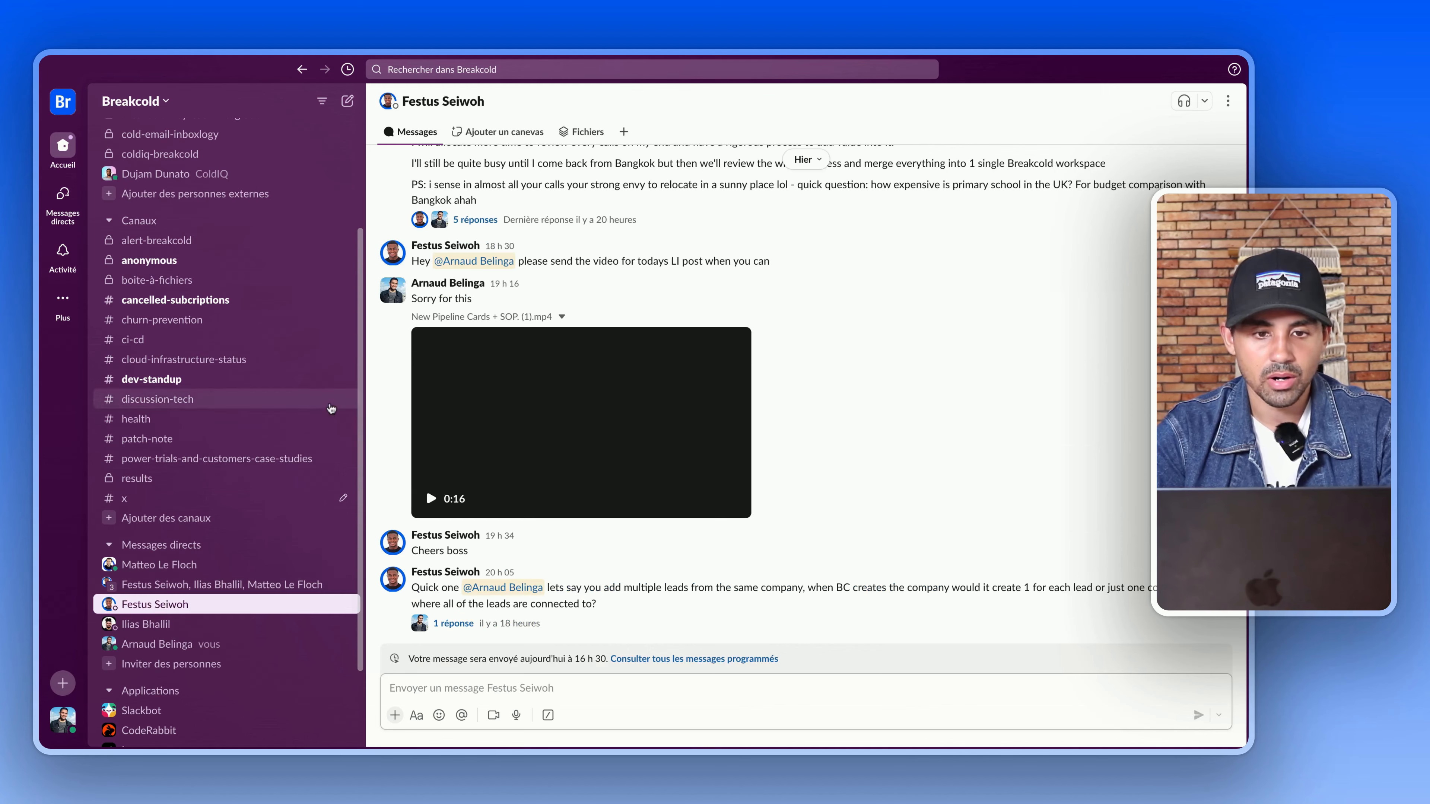
{"action": "left_click", "coordinate": [447, 104]}
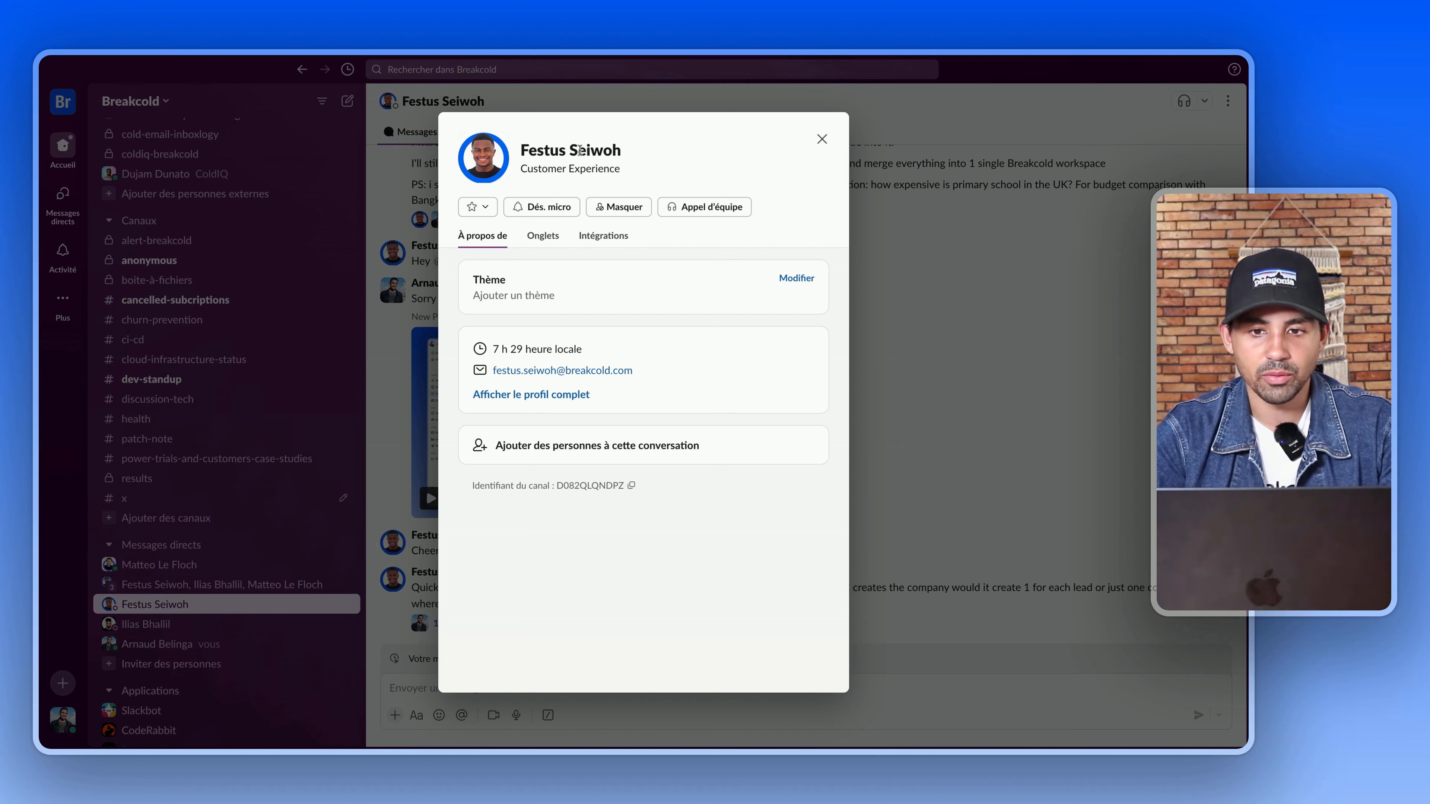
{"action": "left_click", "coordinate": [822, 139]}
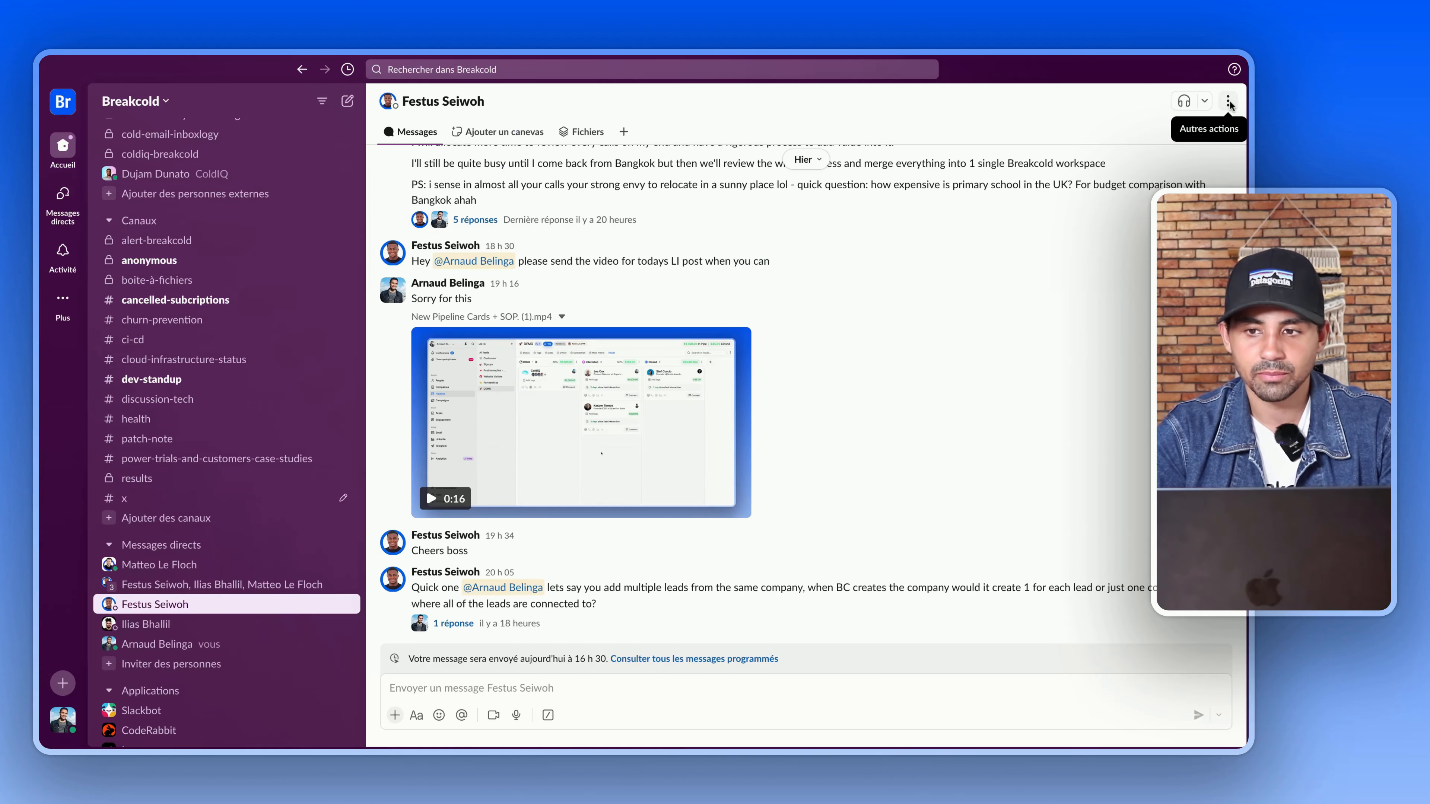
{"action": "left_click", "coordinate": [1229, 103]}
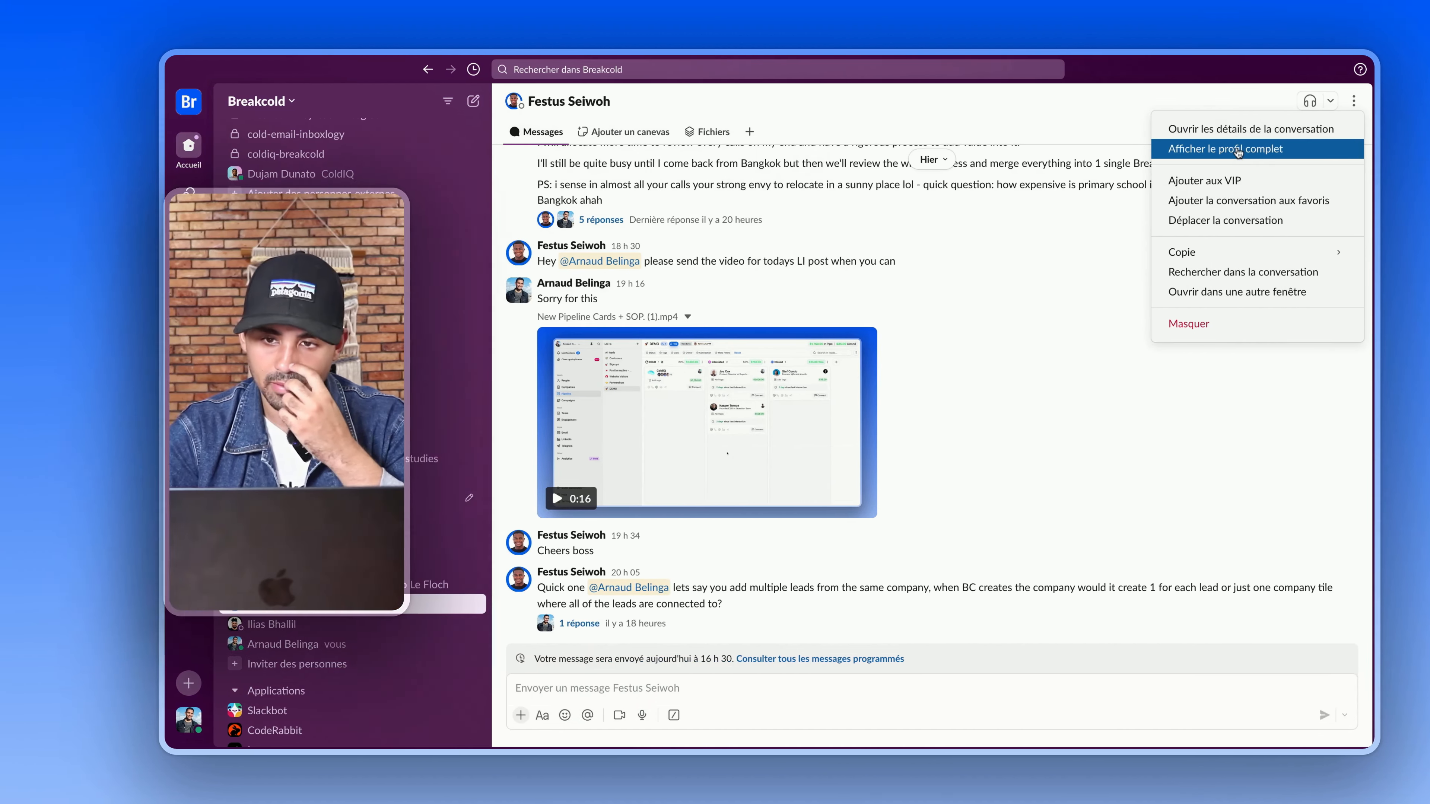
{"action": "left_click", "coordinate": [1113, 149]}
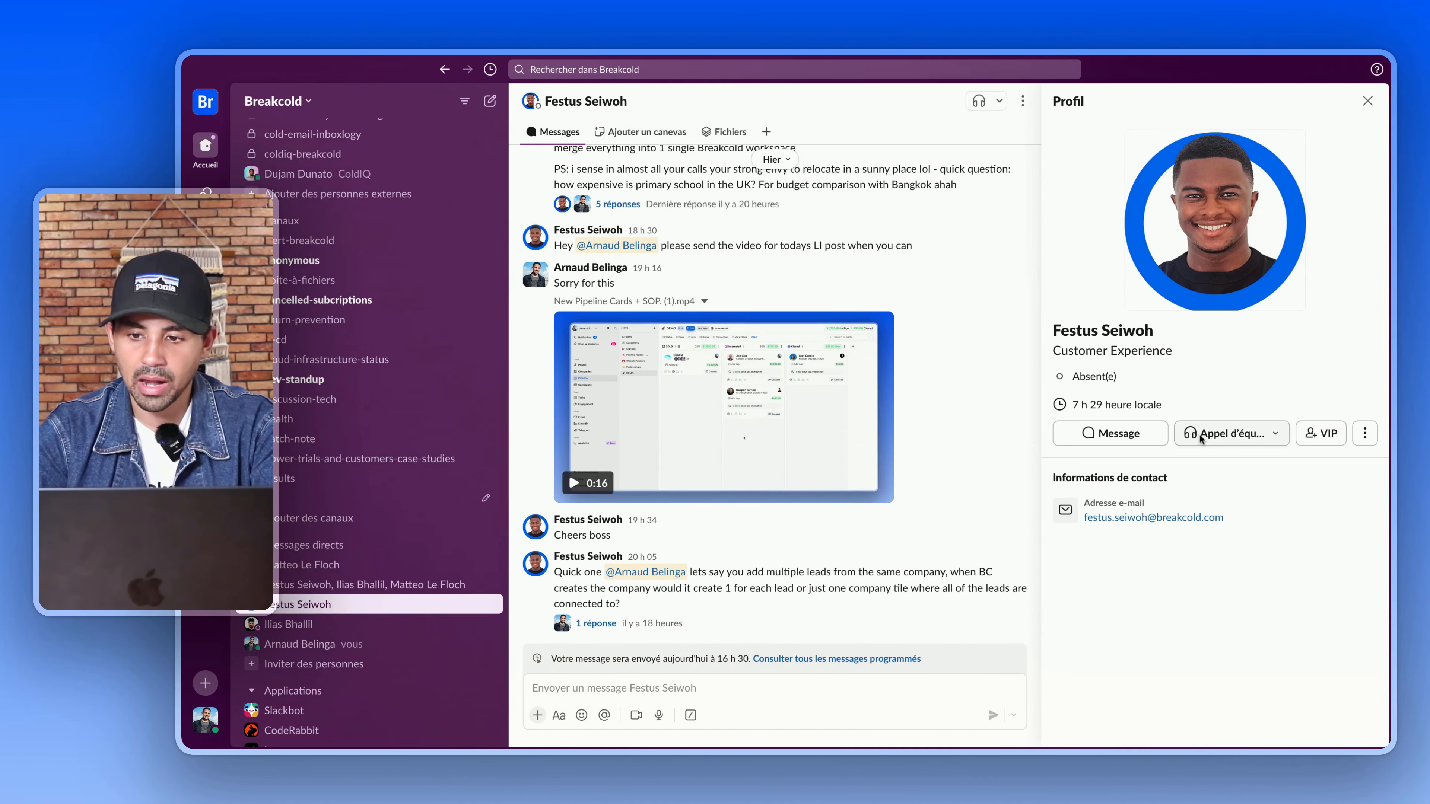
{"action": "left_click", "coordinate": [1365, 433]}
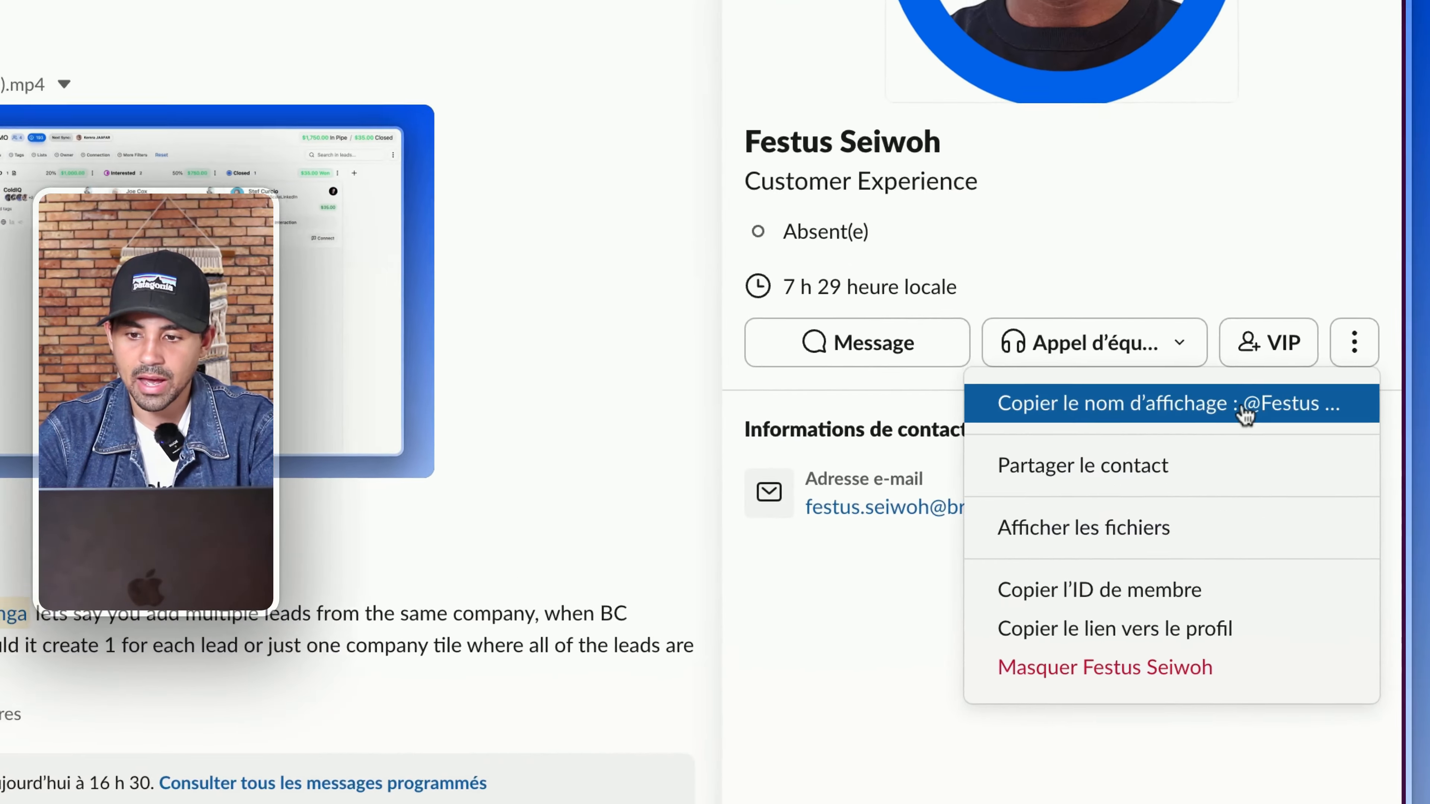
{"action": "left_click", "coordinate": [1098, 597]}
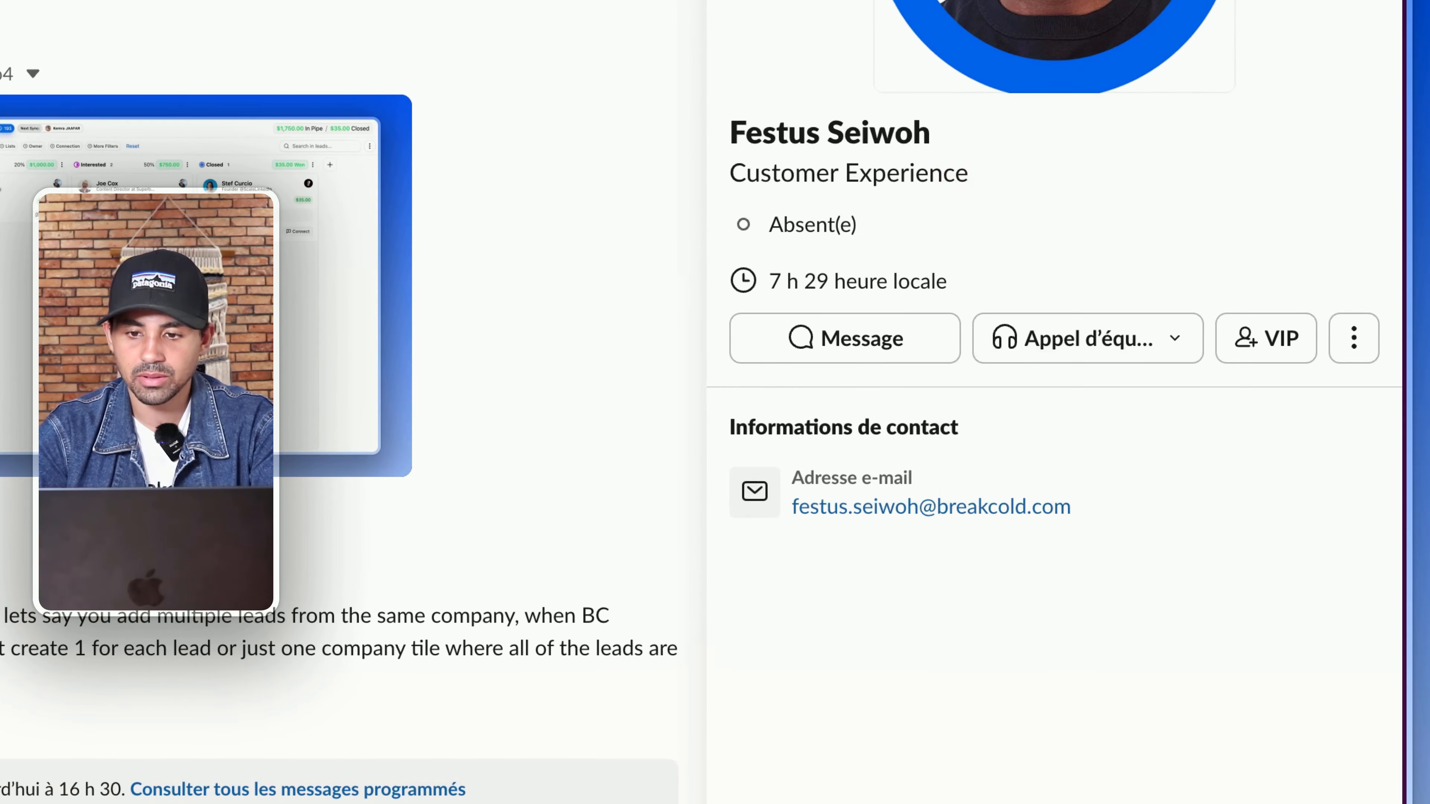